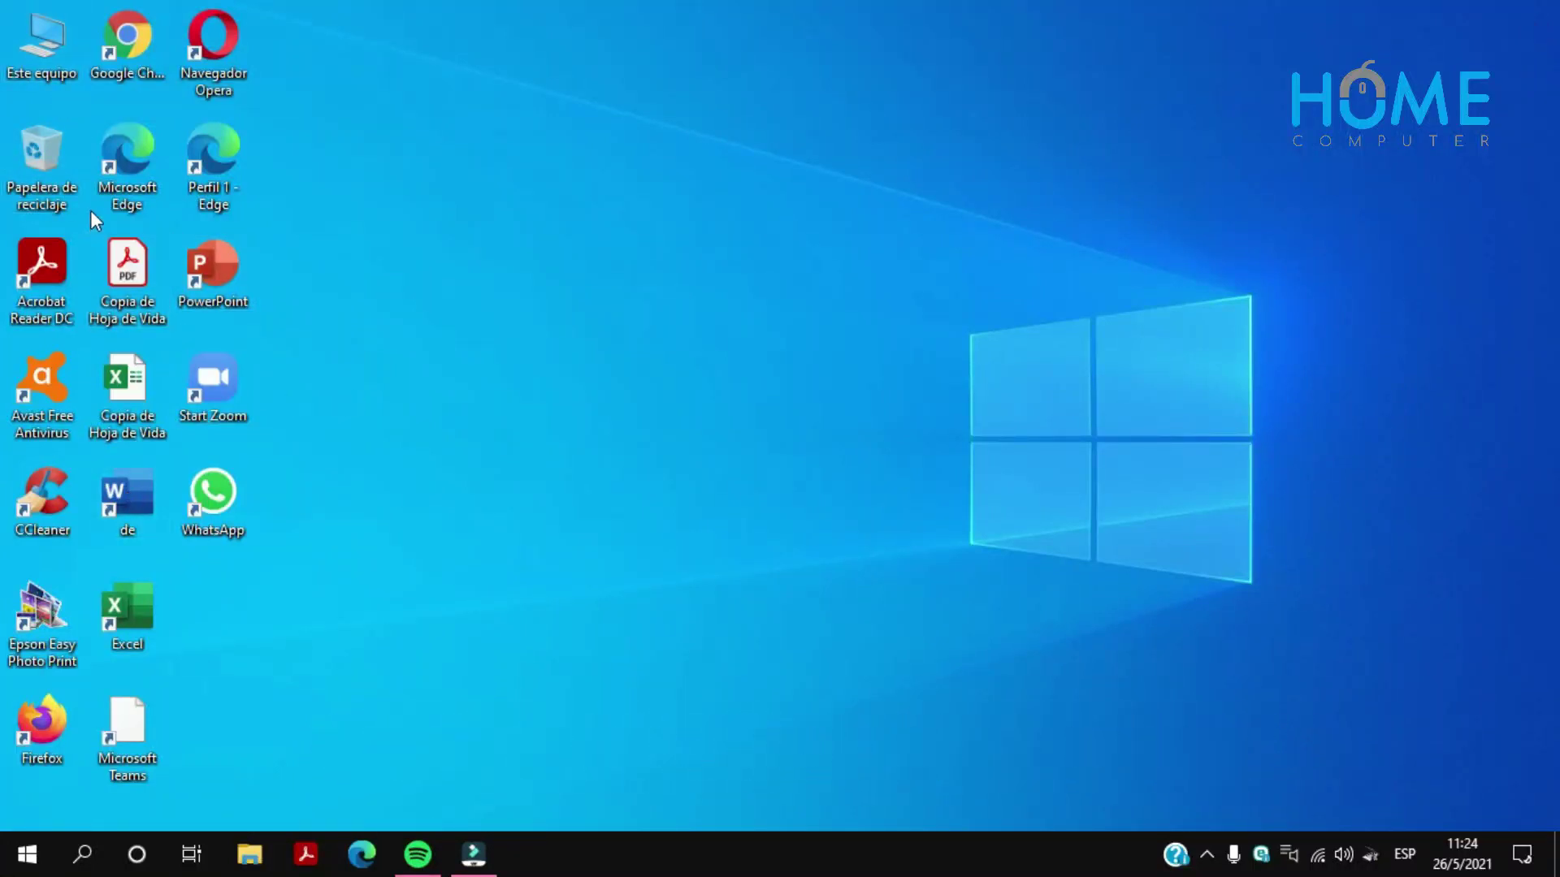
# Step: Run the v7.3.5365_reflect_setup_free_x64 installer from the Descargas folder as administrator
pyautogui.doubleClick(42, 50)
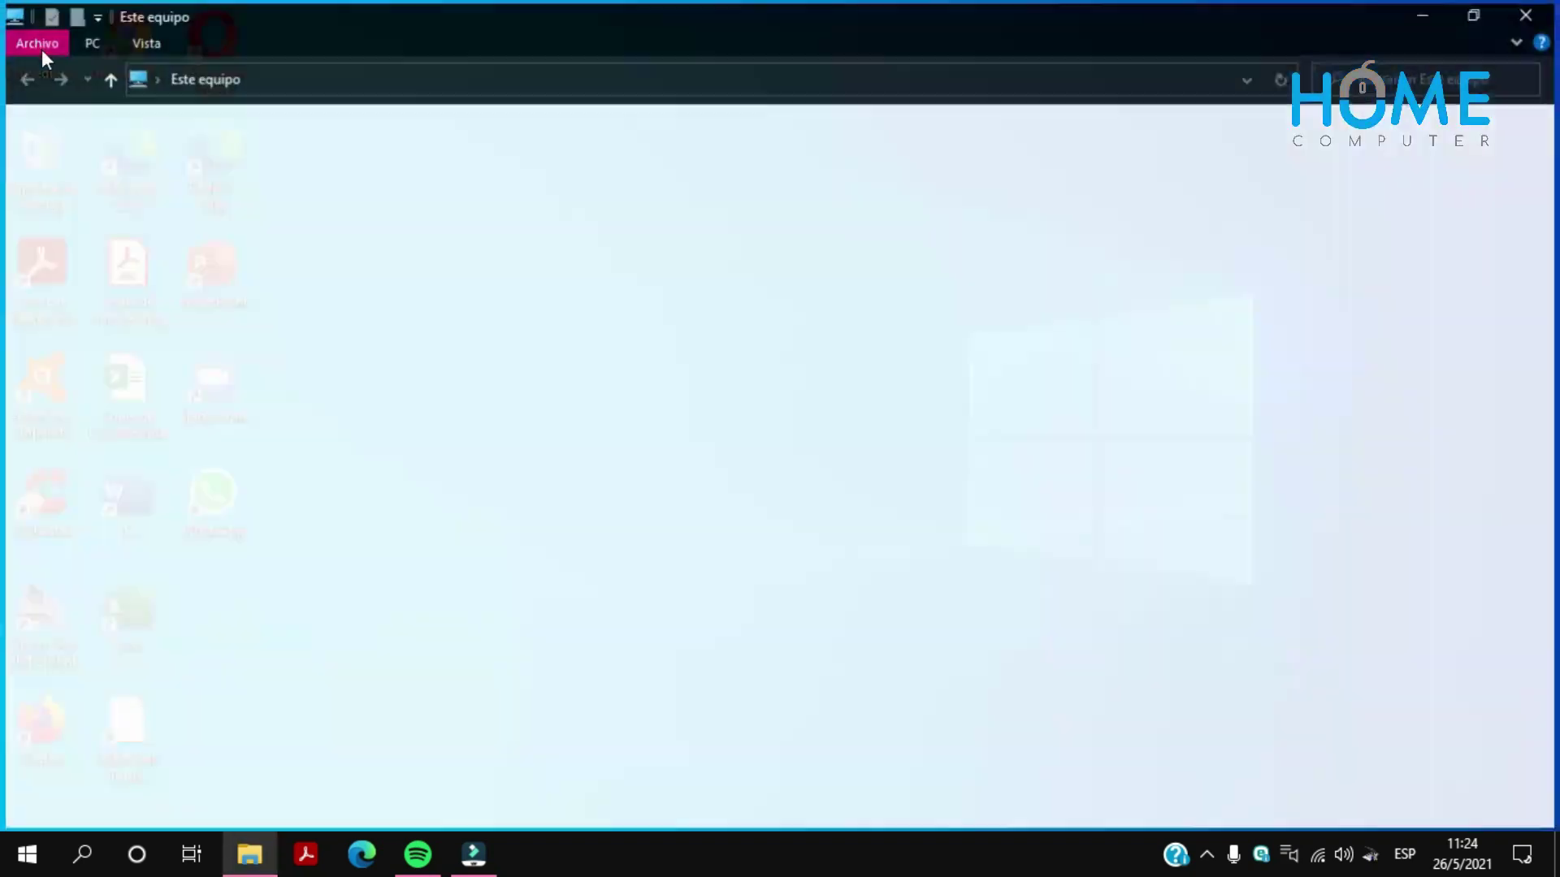
pyautogui.doubleClick(307, 219)
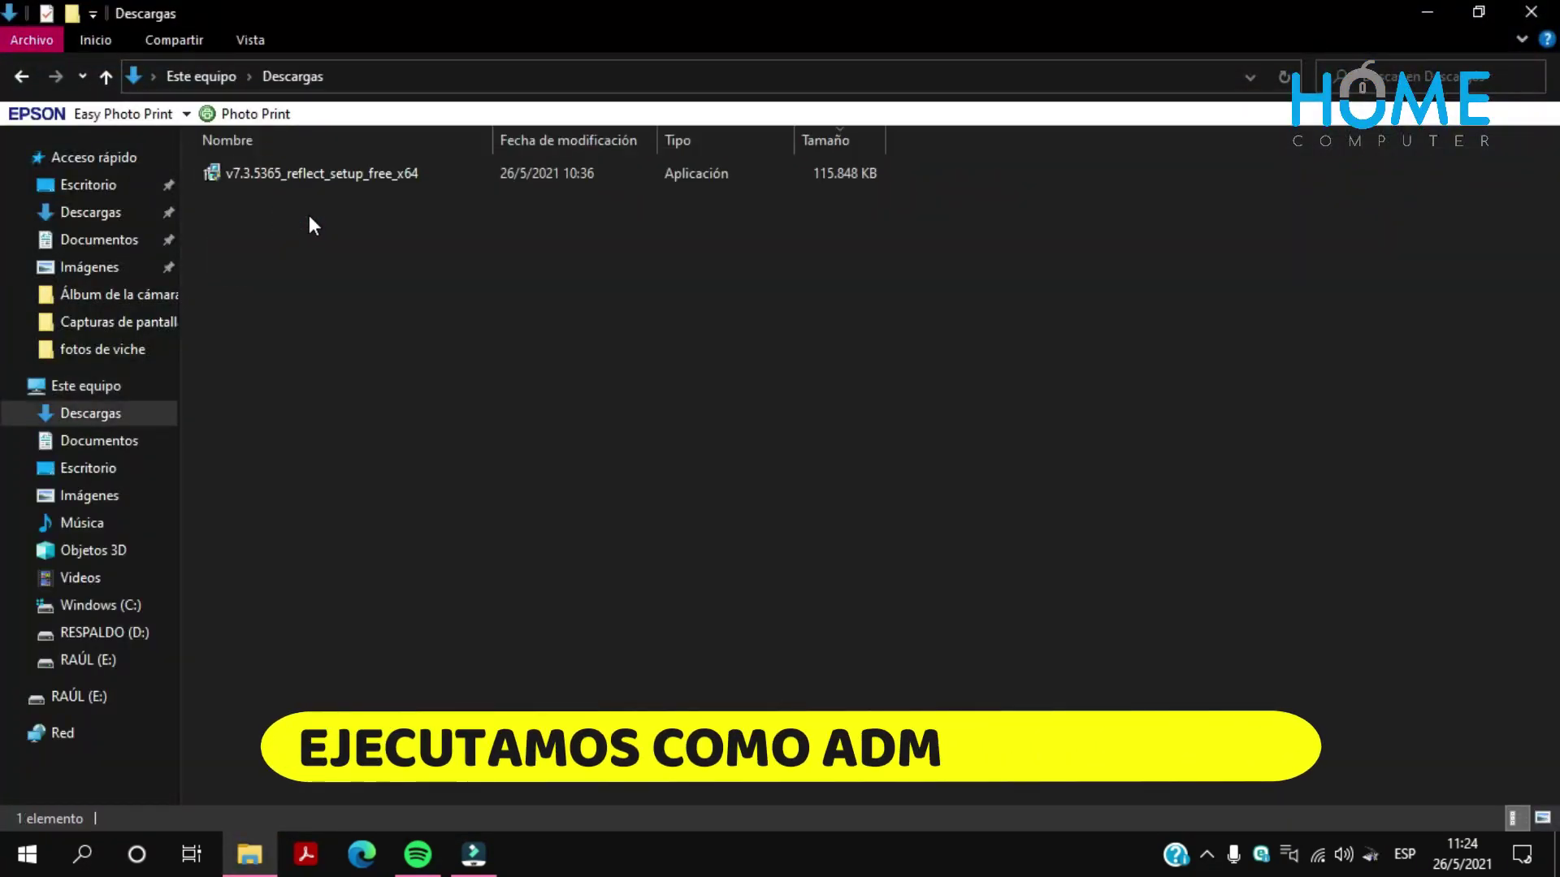
pyautogui.doubleClick(315, 170)
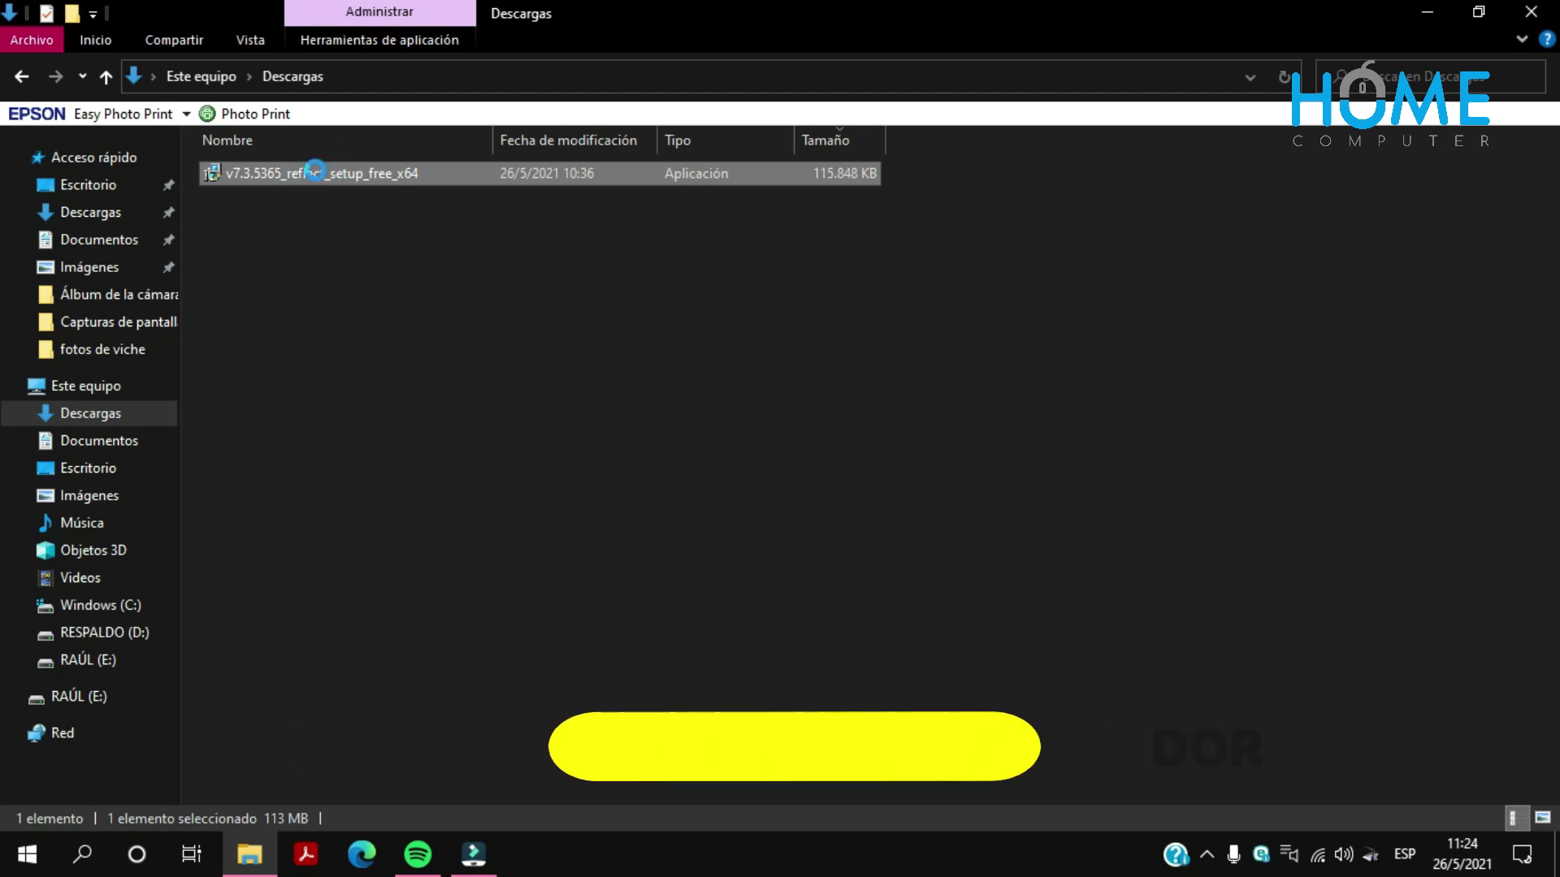
pyautogui.rightClick(316, 173)
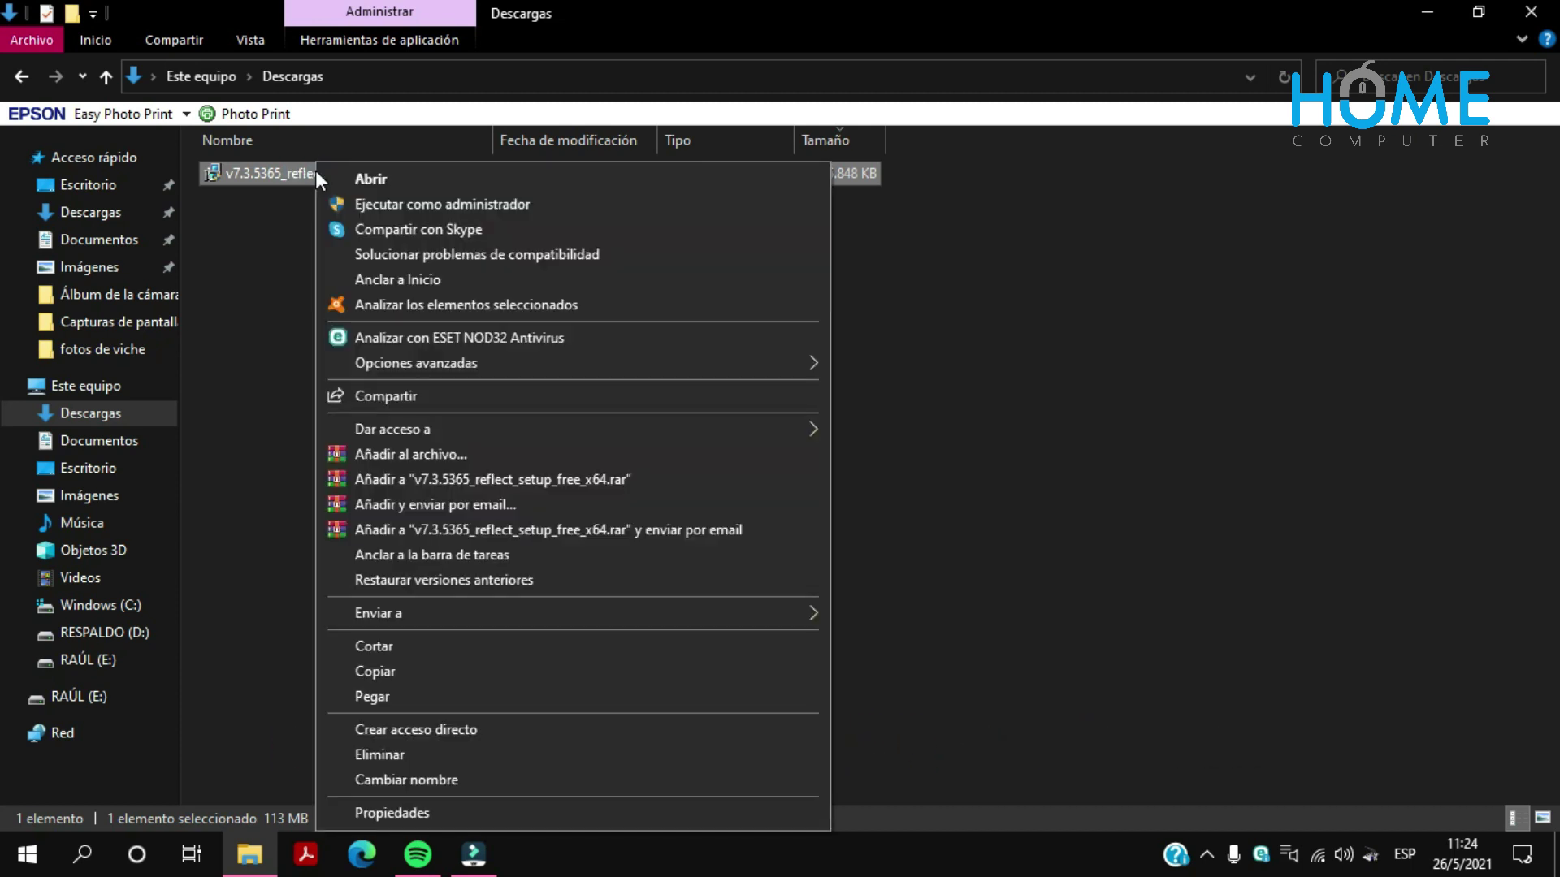
pyautogui.click(392, 216)
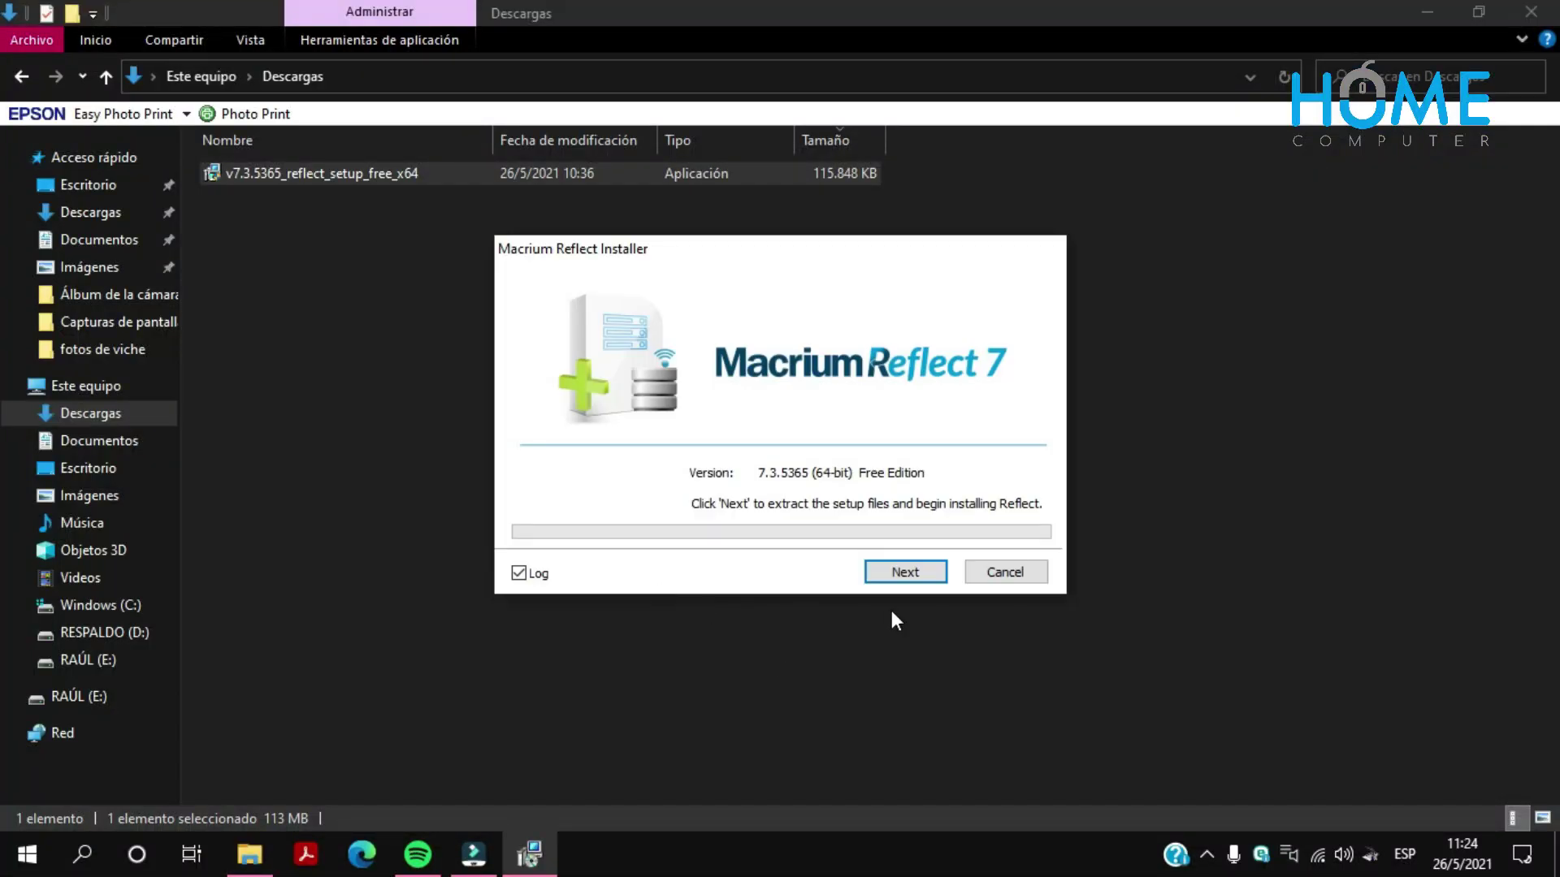
# Step: Extract the Macrium Reflect setup files and accept the terms of the end-user license agreement
pyautogui.click(898, 573)
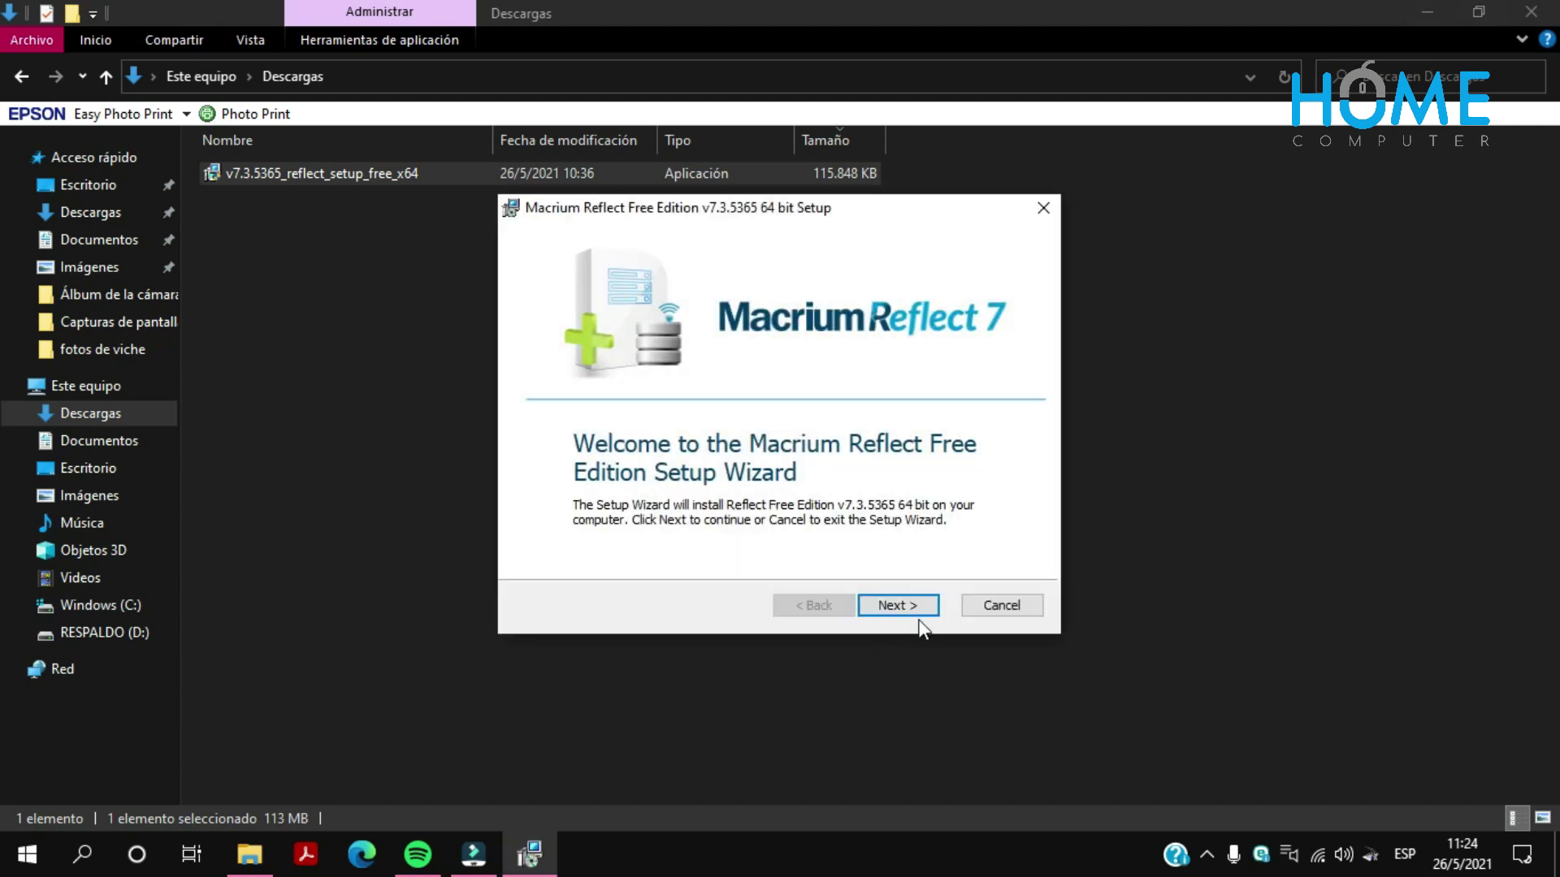
pyautogui.click(916, 608)
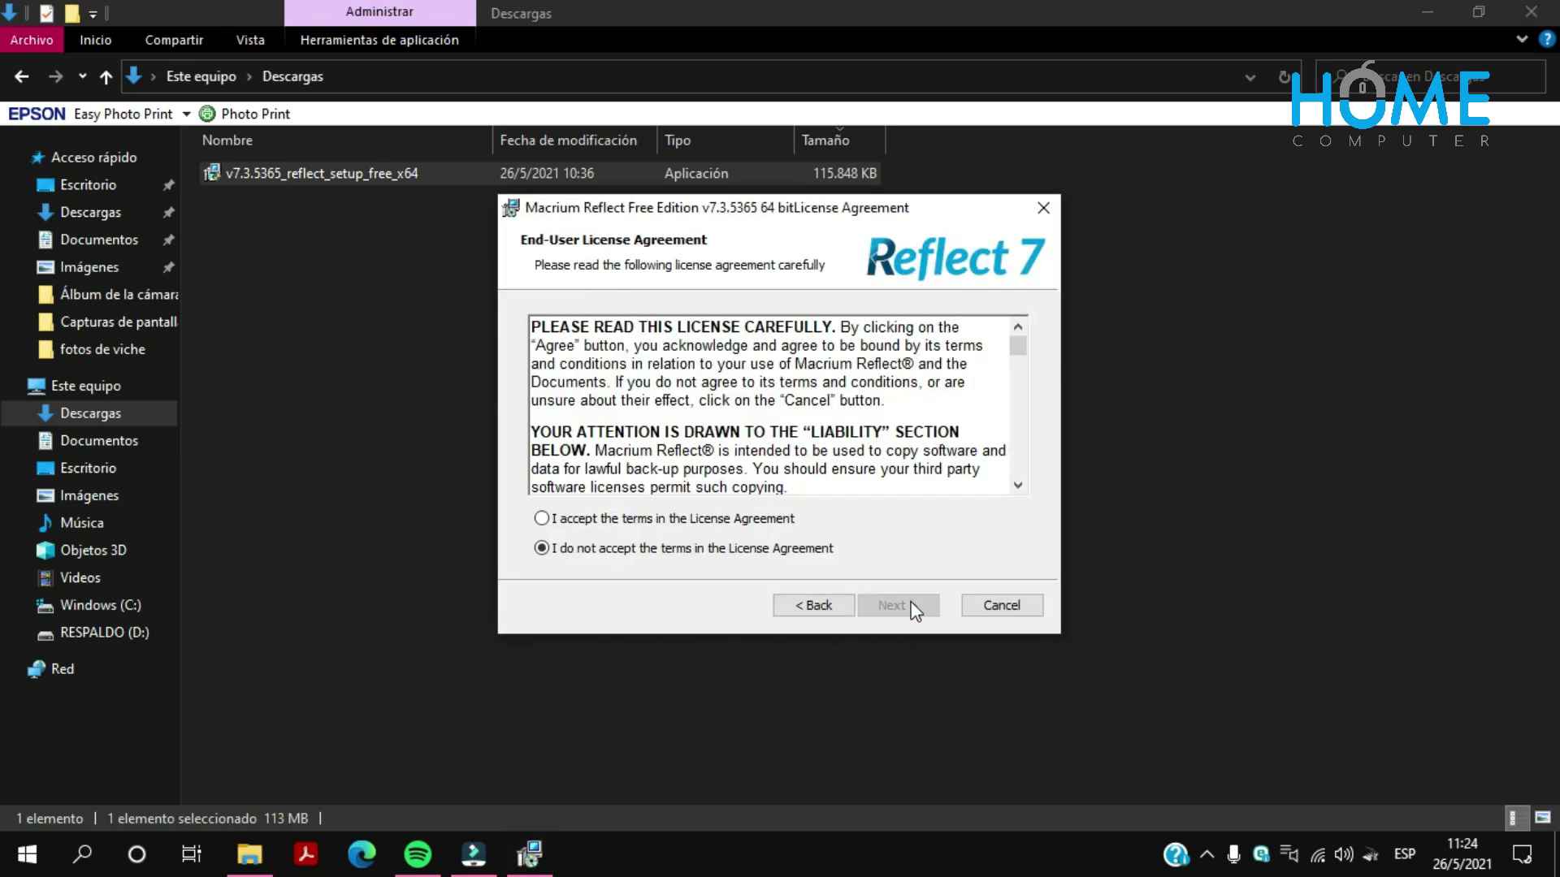
pyautogui.click(734, 523)
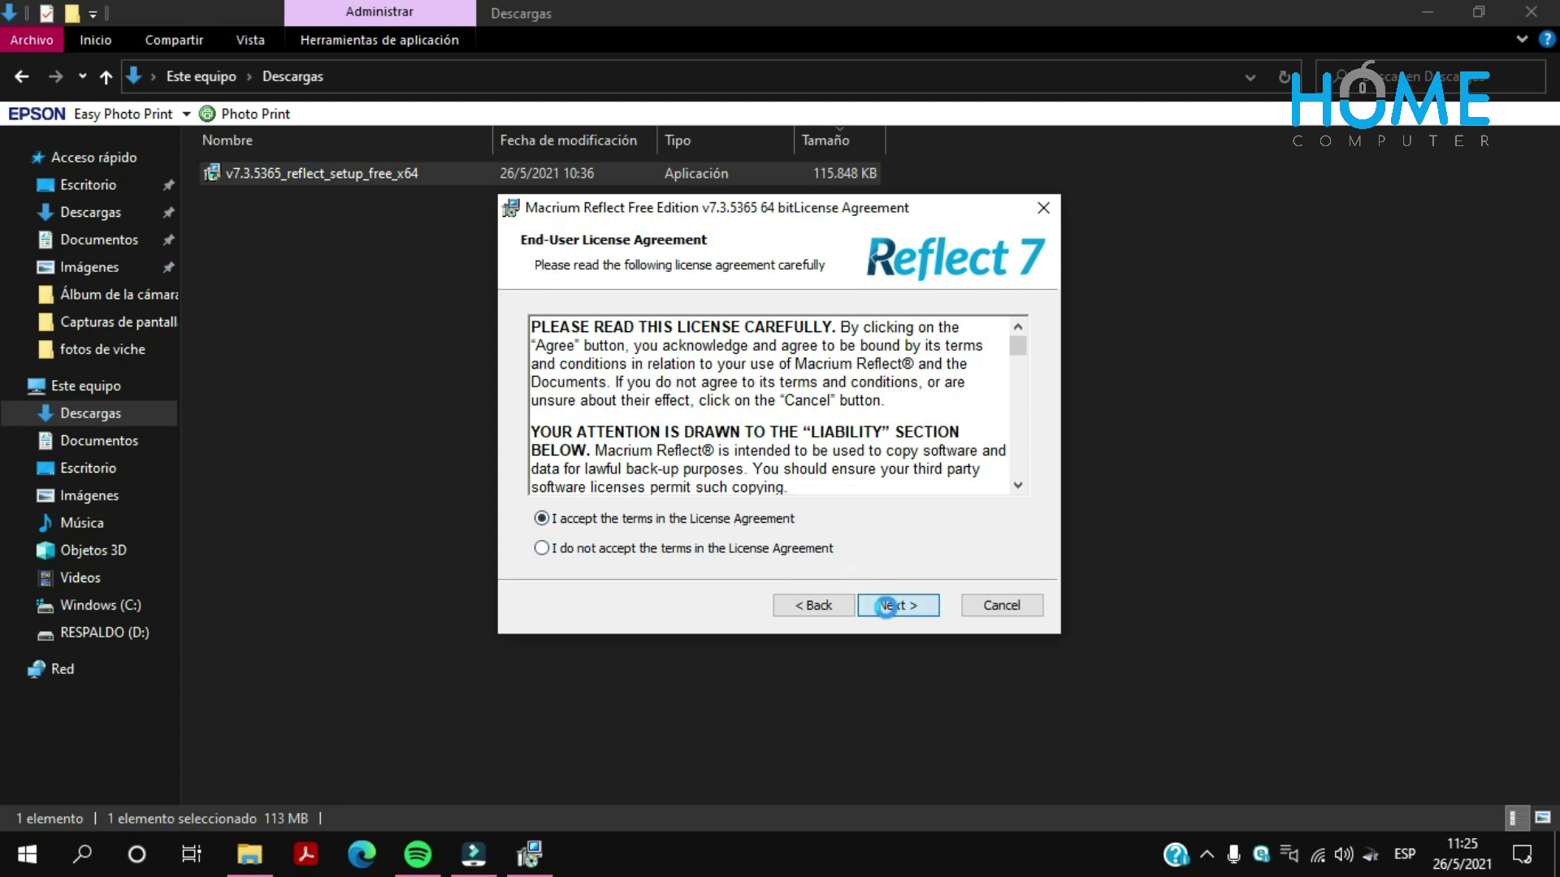
pyautogui.click(886, 606)
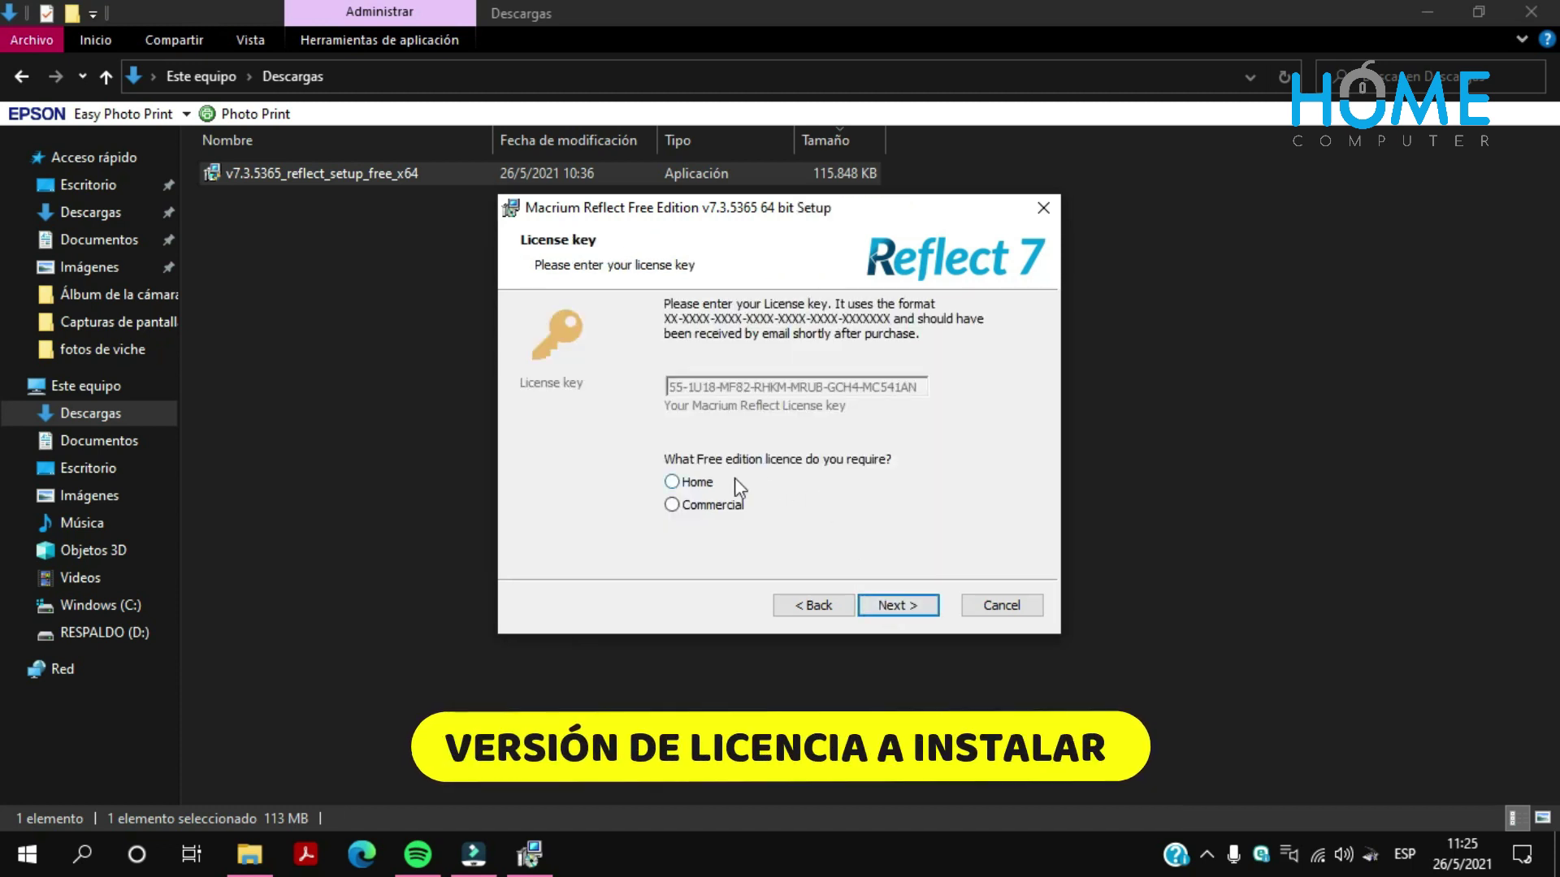
# Step: Choose the Home free edition licence and opt out of registering this installation
pyautogui.click(674, 483)
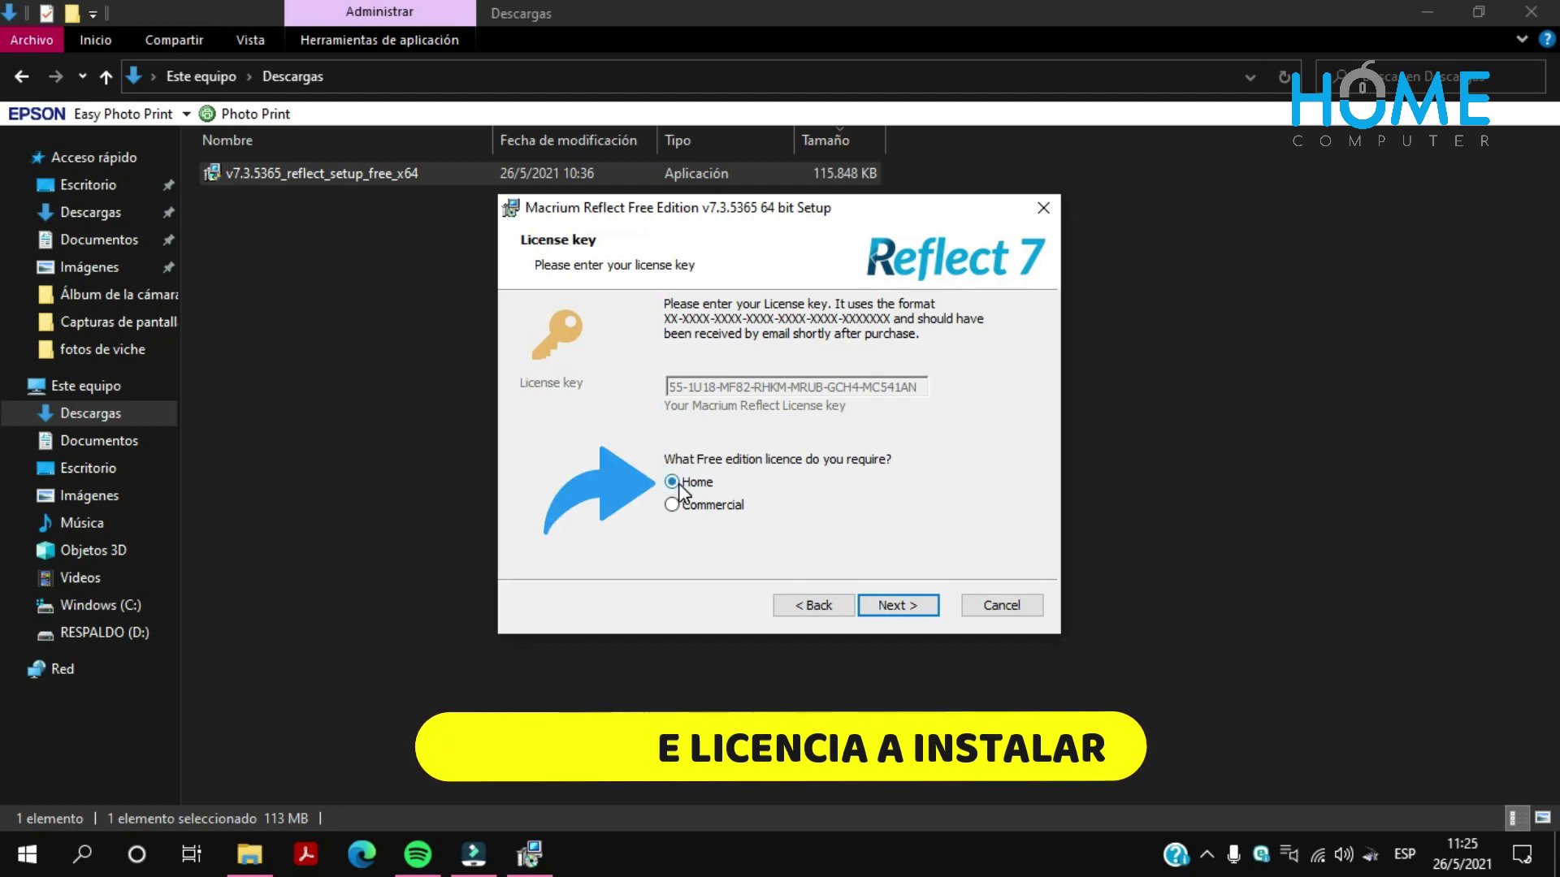
pyautogui.click(900, 609)
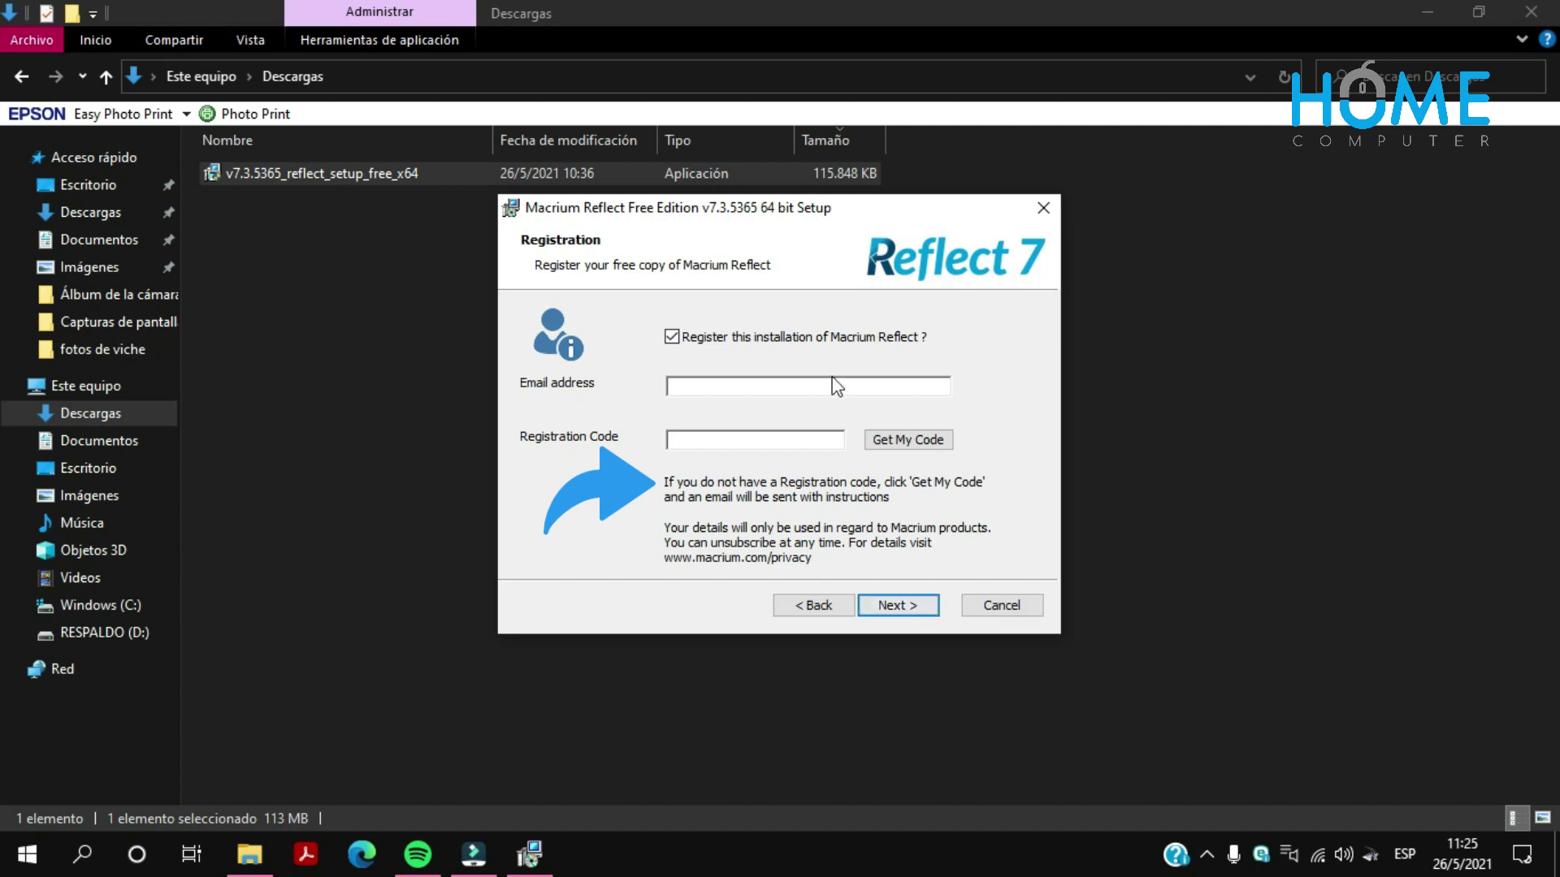
pyautogui.click(671, 337)
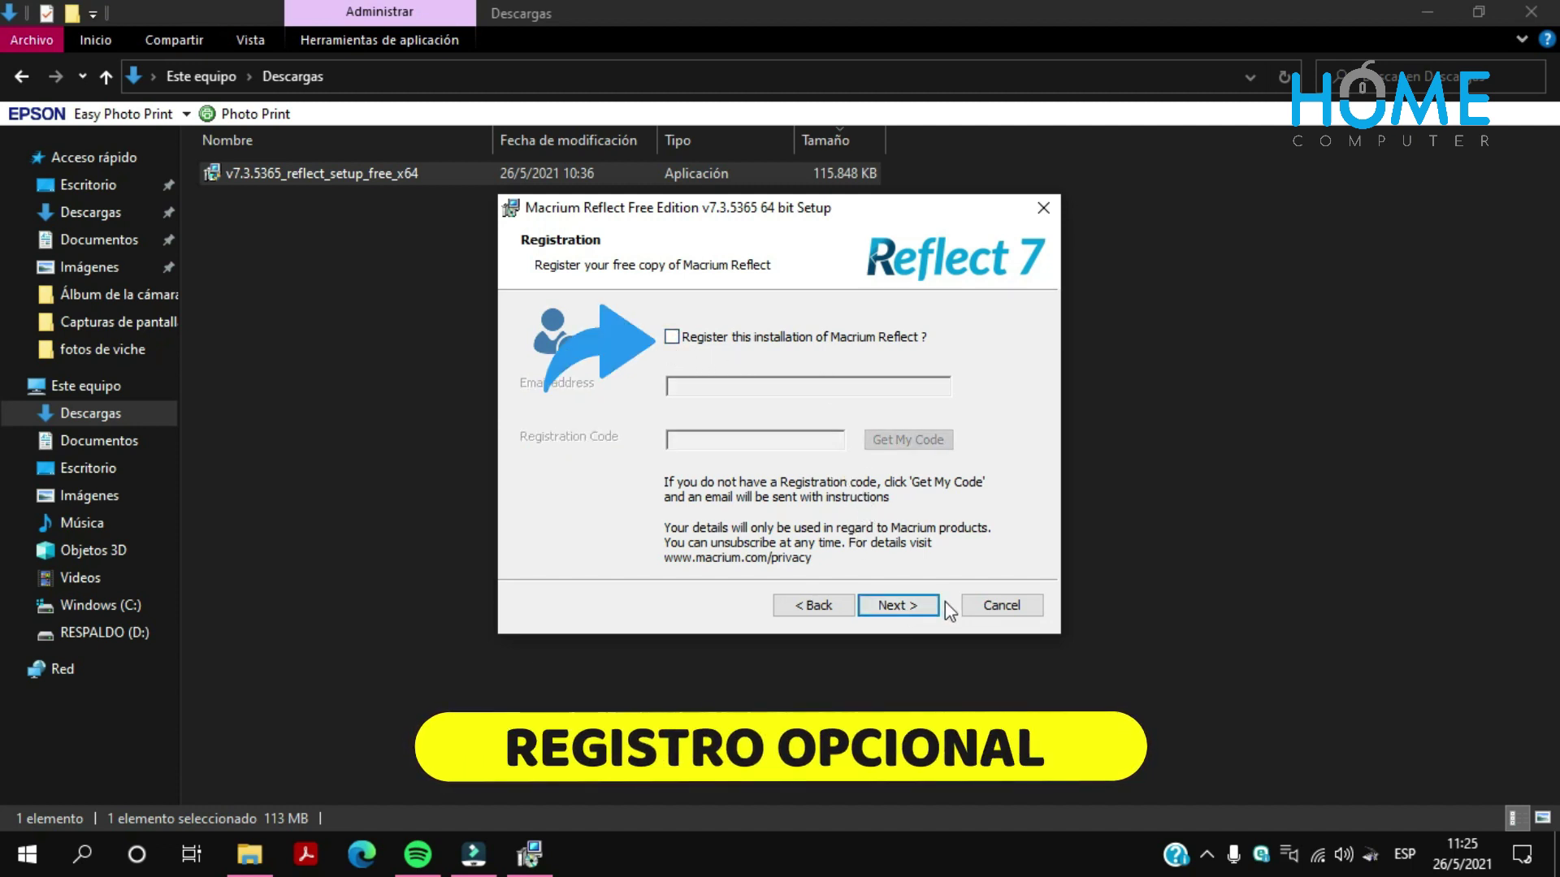
pyautogui.click(910, 605)
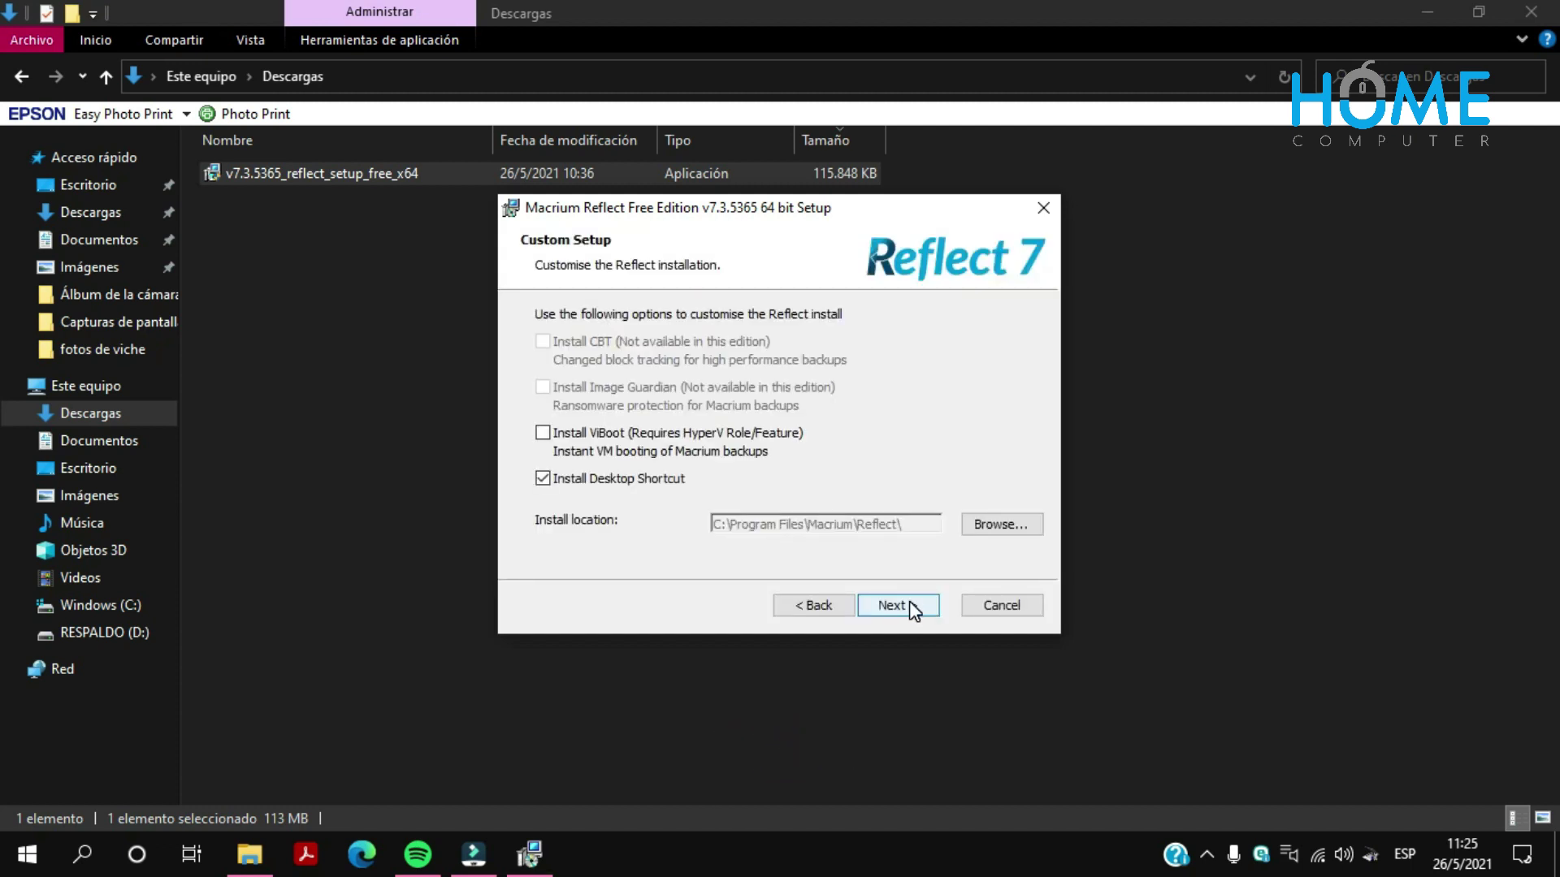
# Step: Install Macrium Reflect with the default custom setup options, then finish the wizard with Launch now enabled
pyautogui.click(910, 605)
pyautogui.click(897, 605)
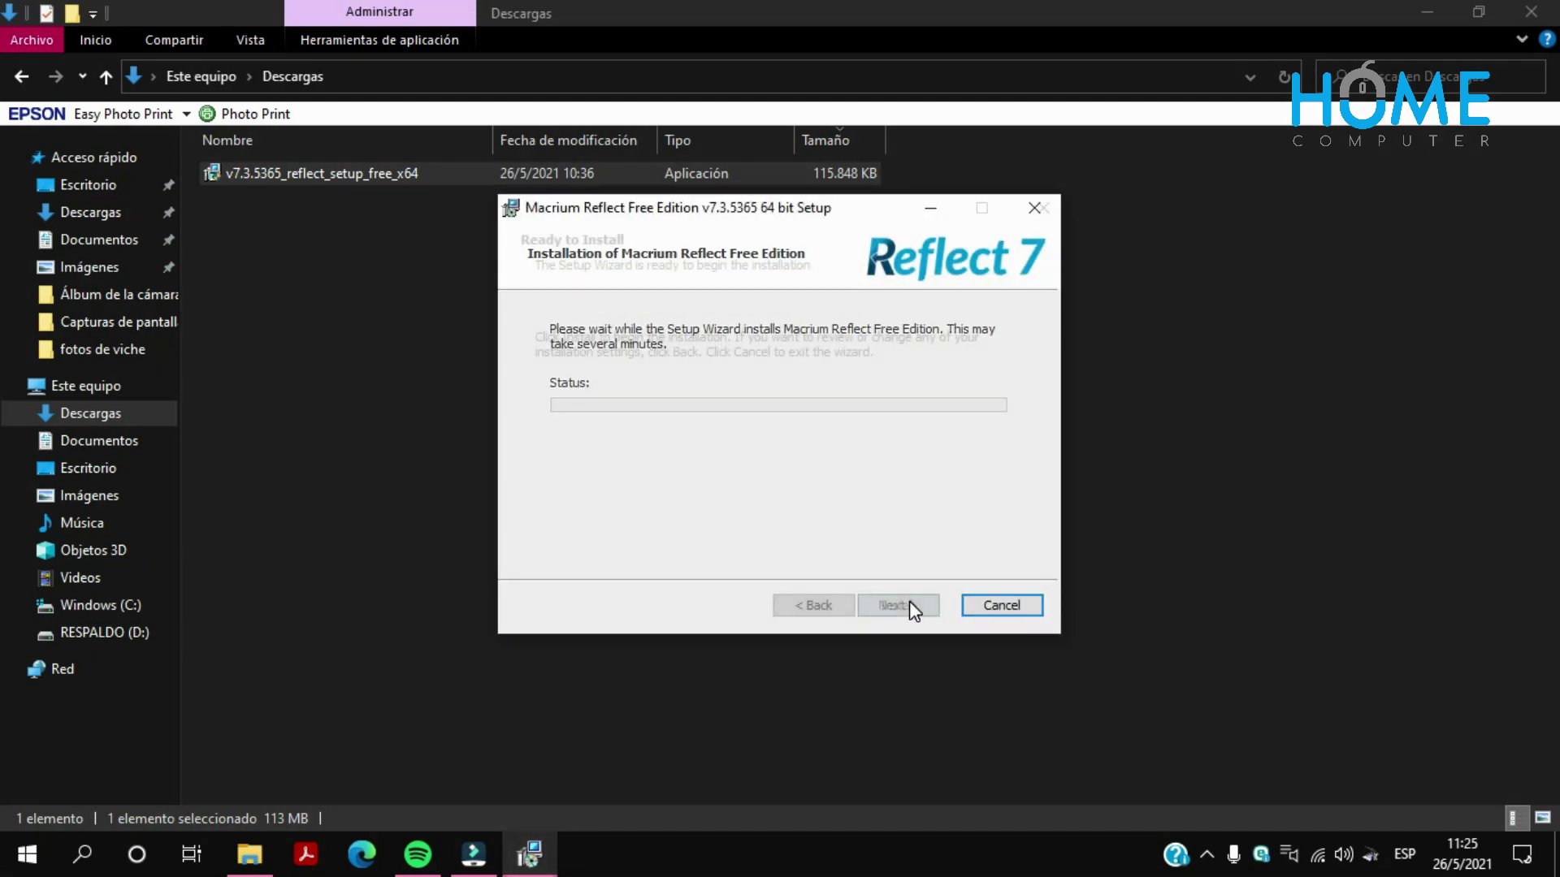
pyautogui.click(1420, 15)
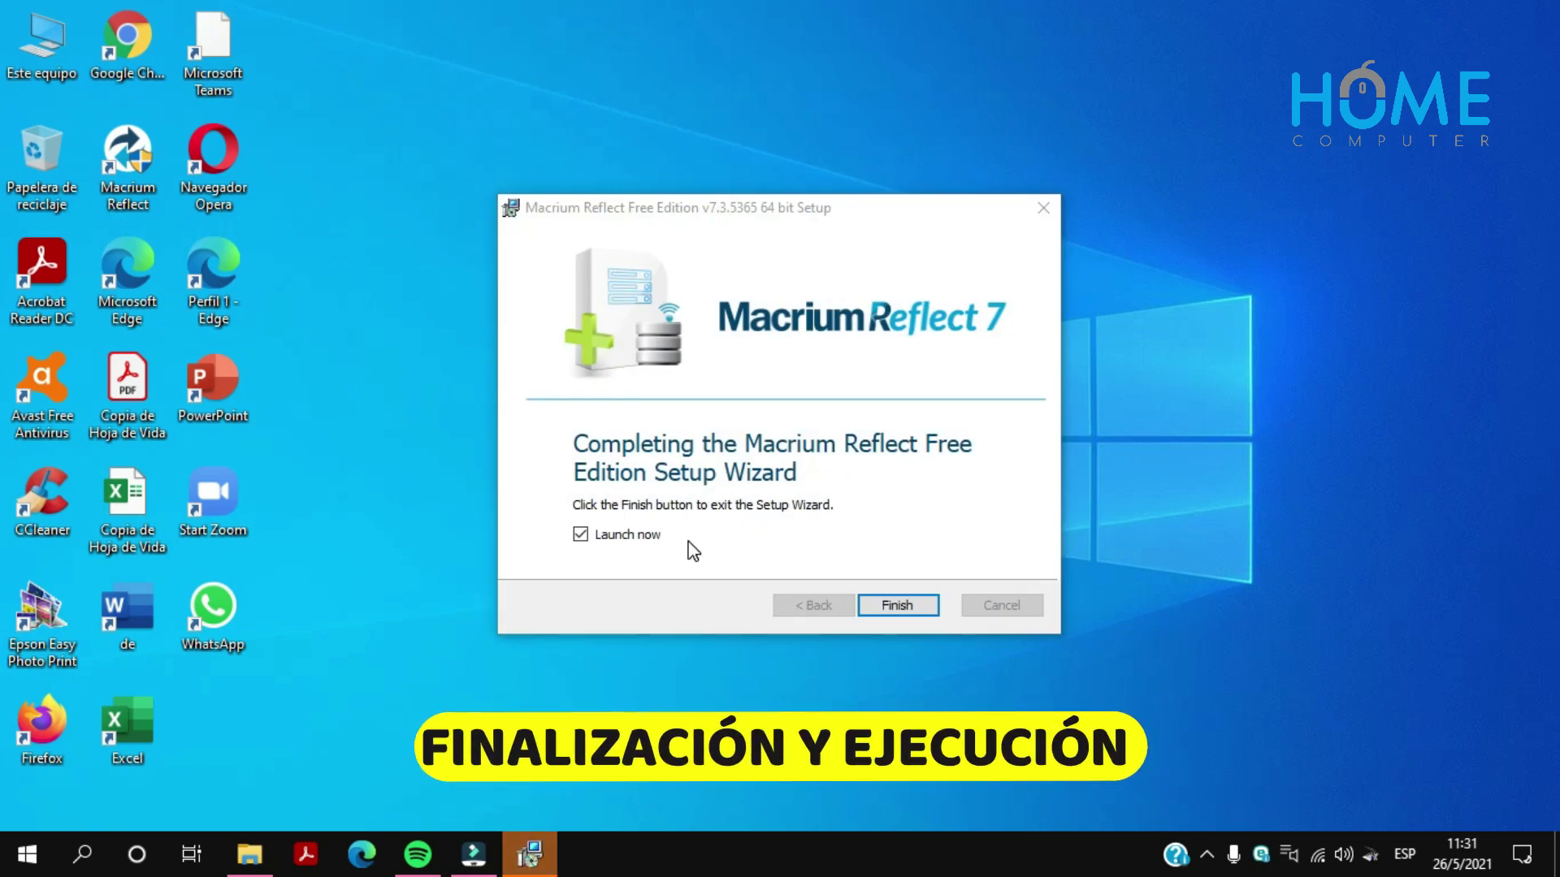
pyautogui.click(898, 606)
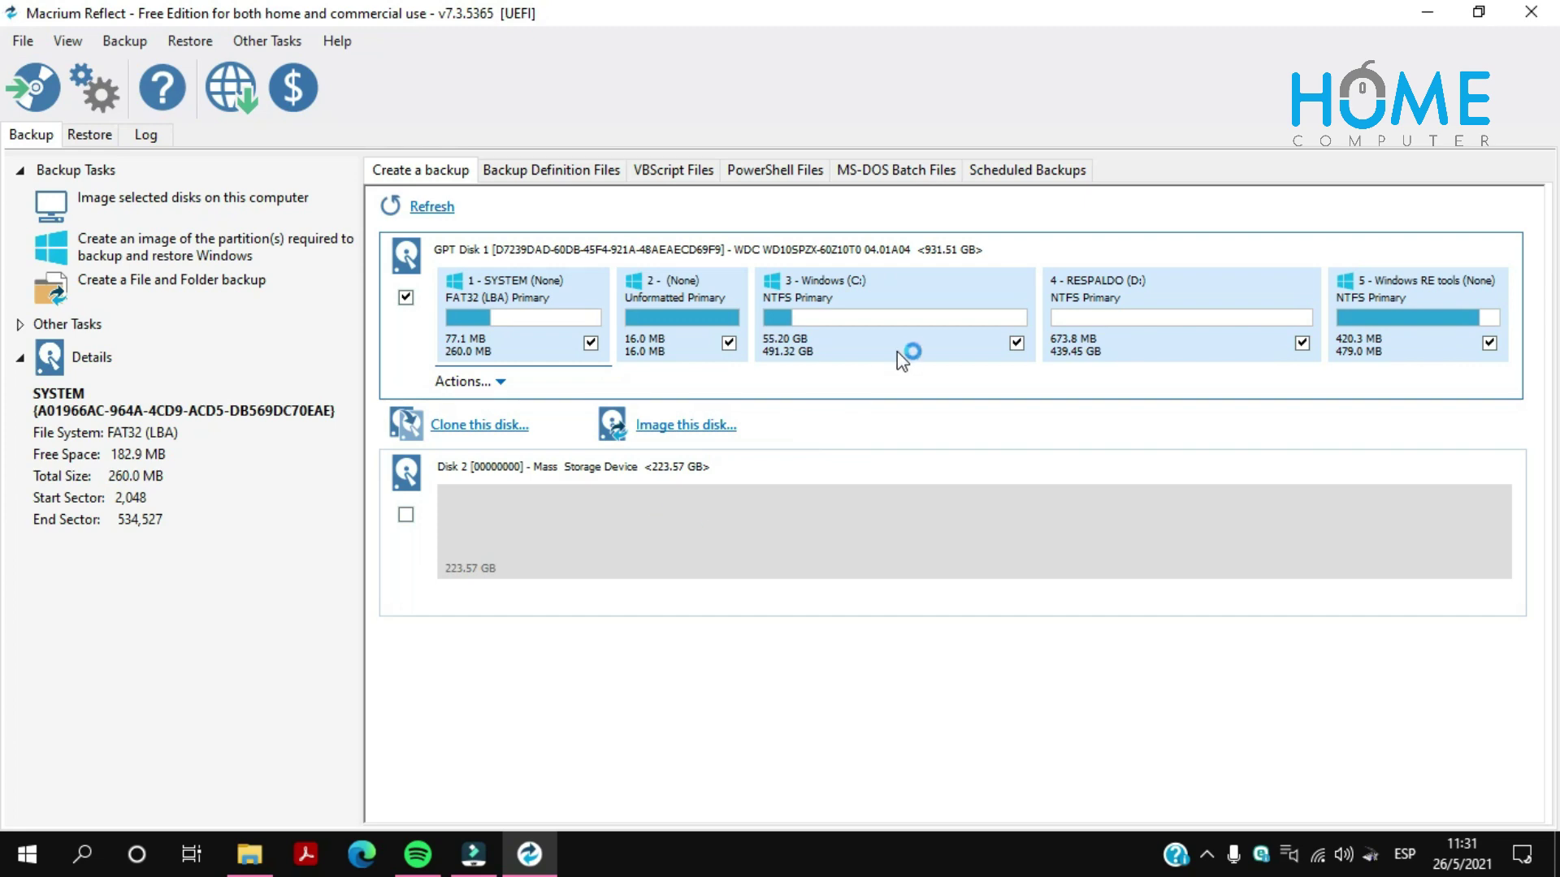
# Step: View the connected disks in Windows Disk Management and dismiss the disk initialization dialog without initializing Disco 1
pyautogui.click(1427, 13)
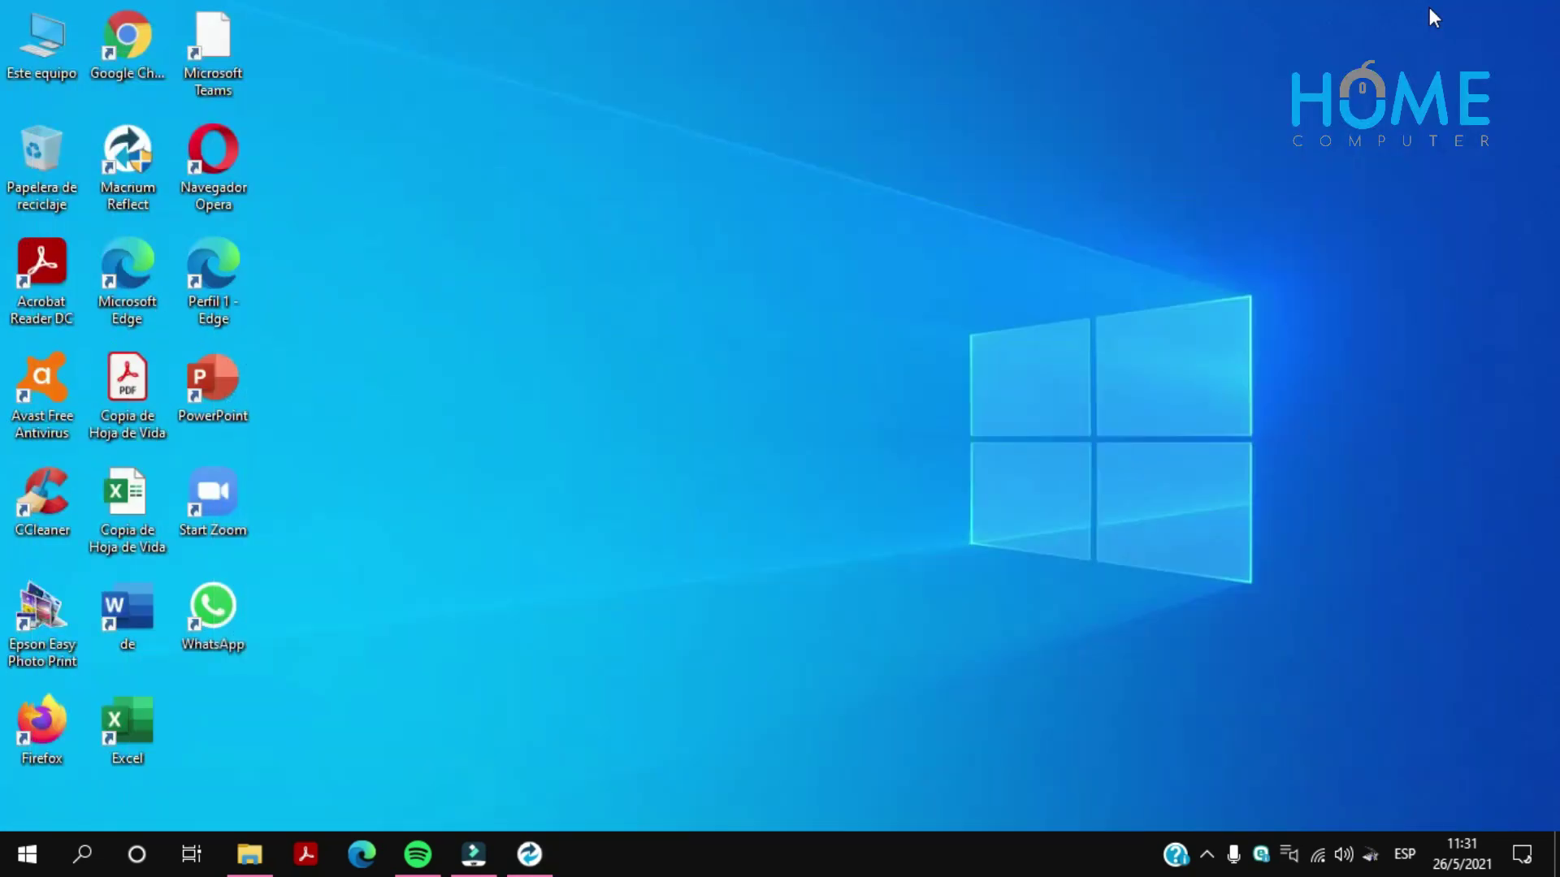
pyautogui.rightClick(42, 34)
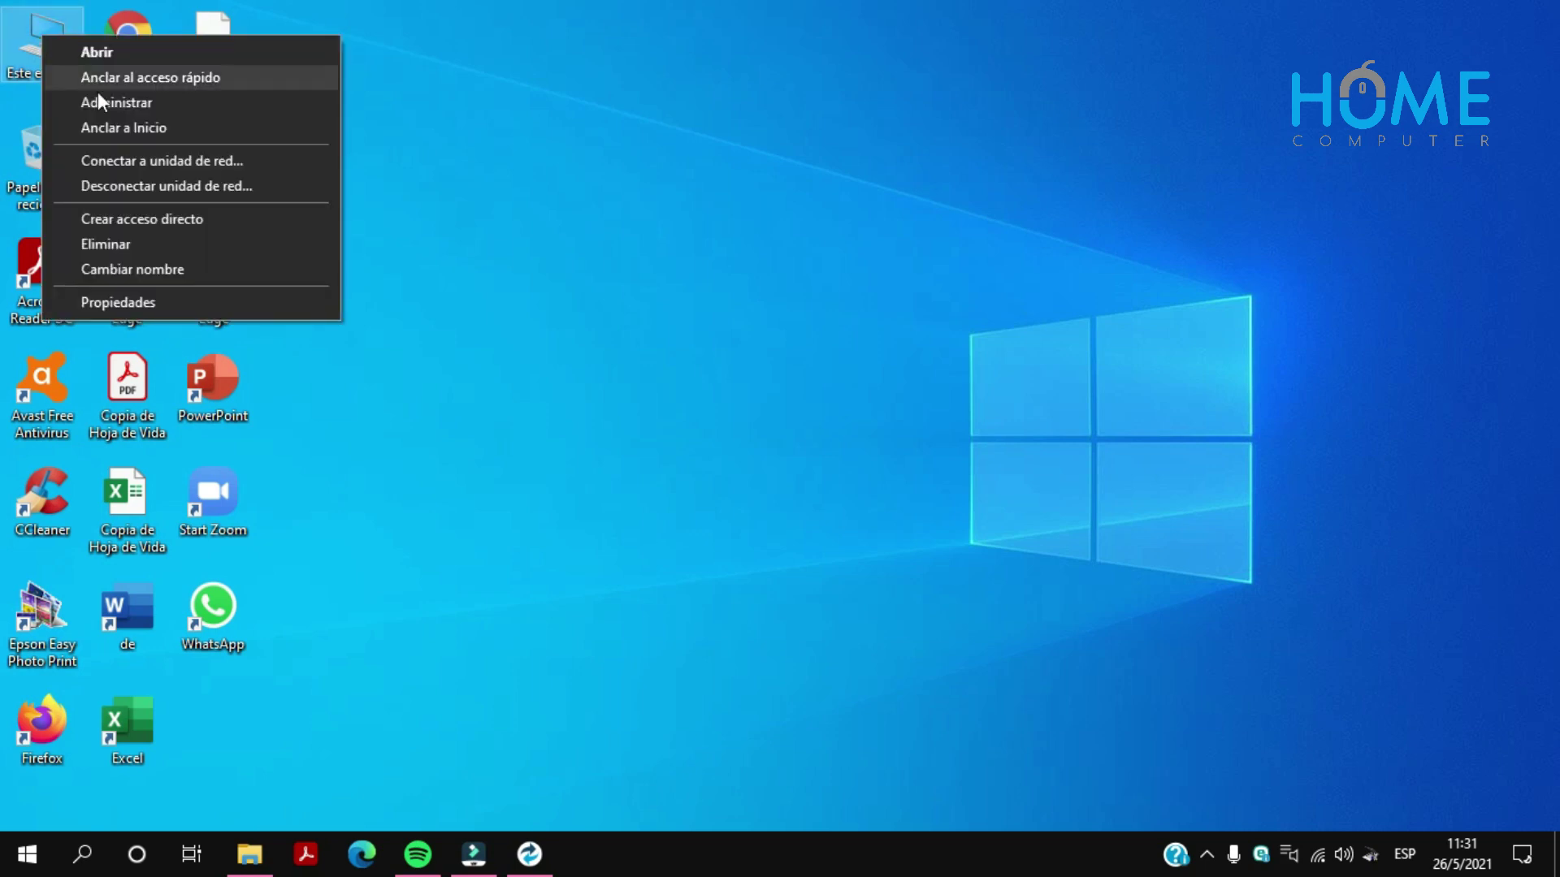
pyautogui.click(101, 102)
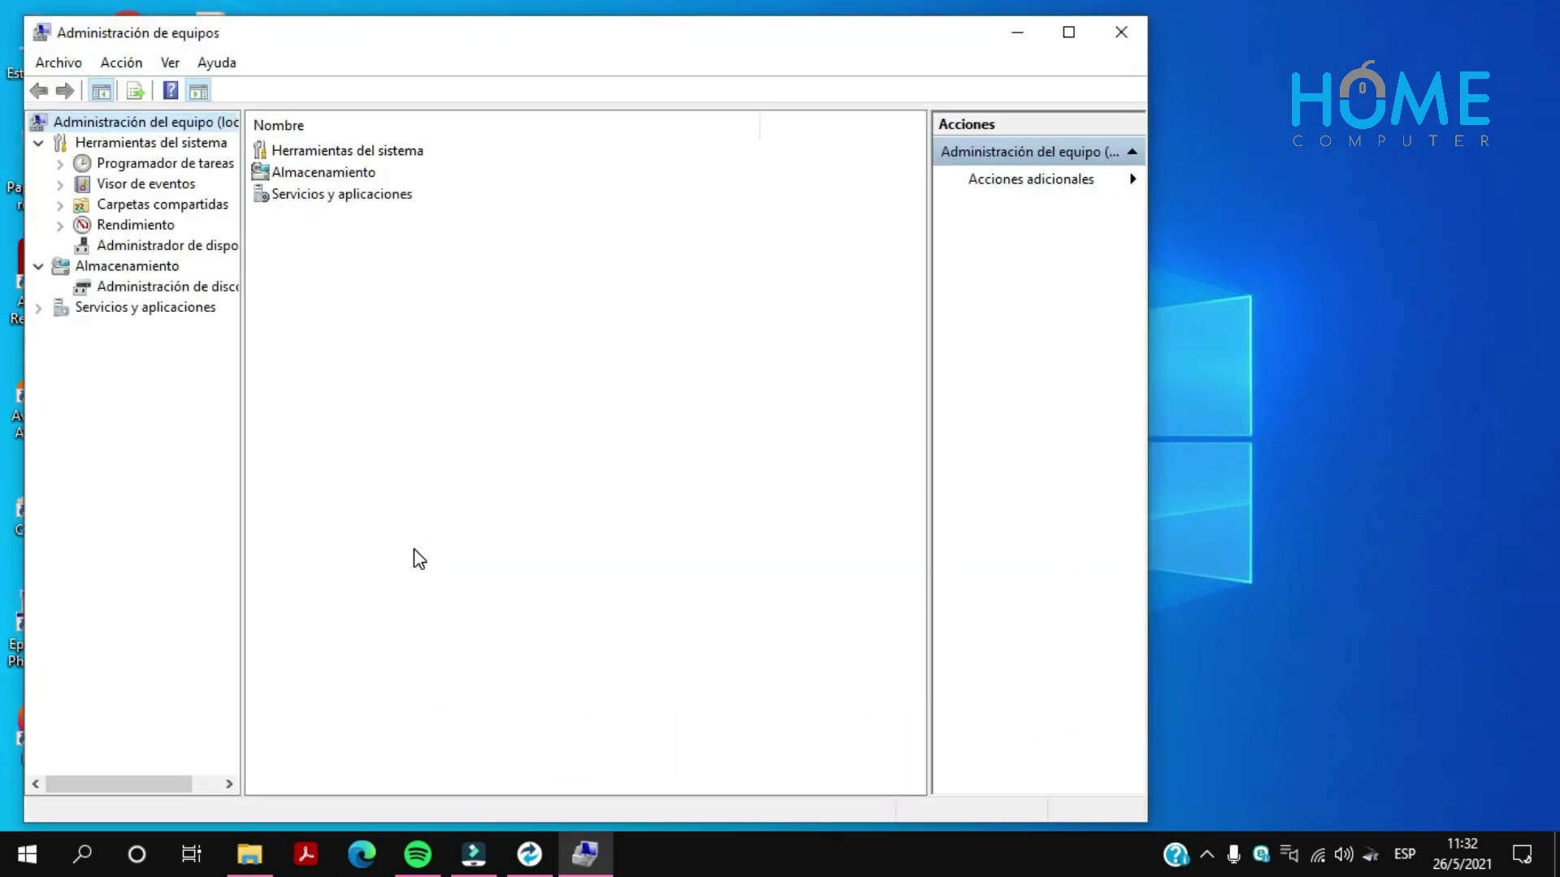
pyautogui.doubleClick(330, 172)
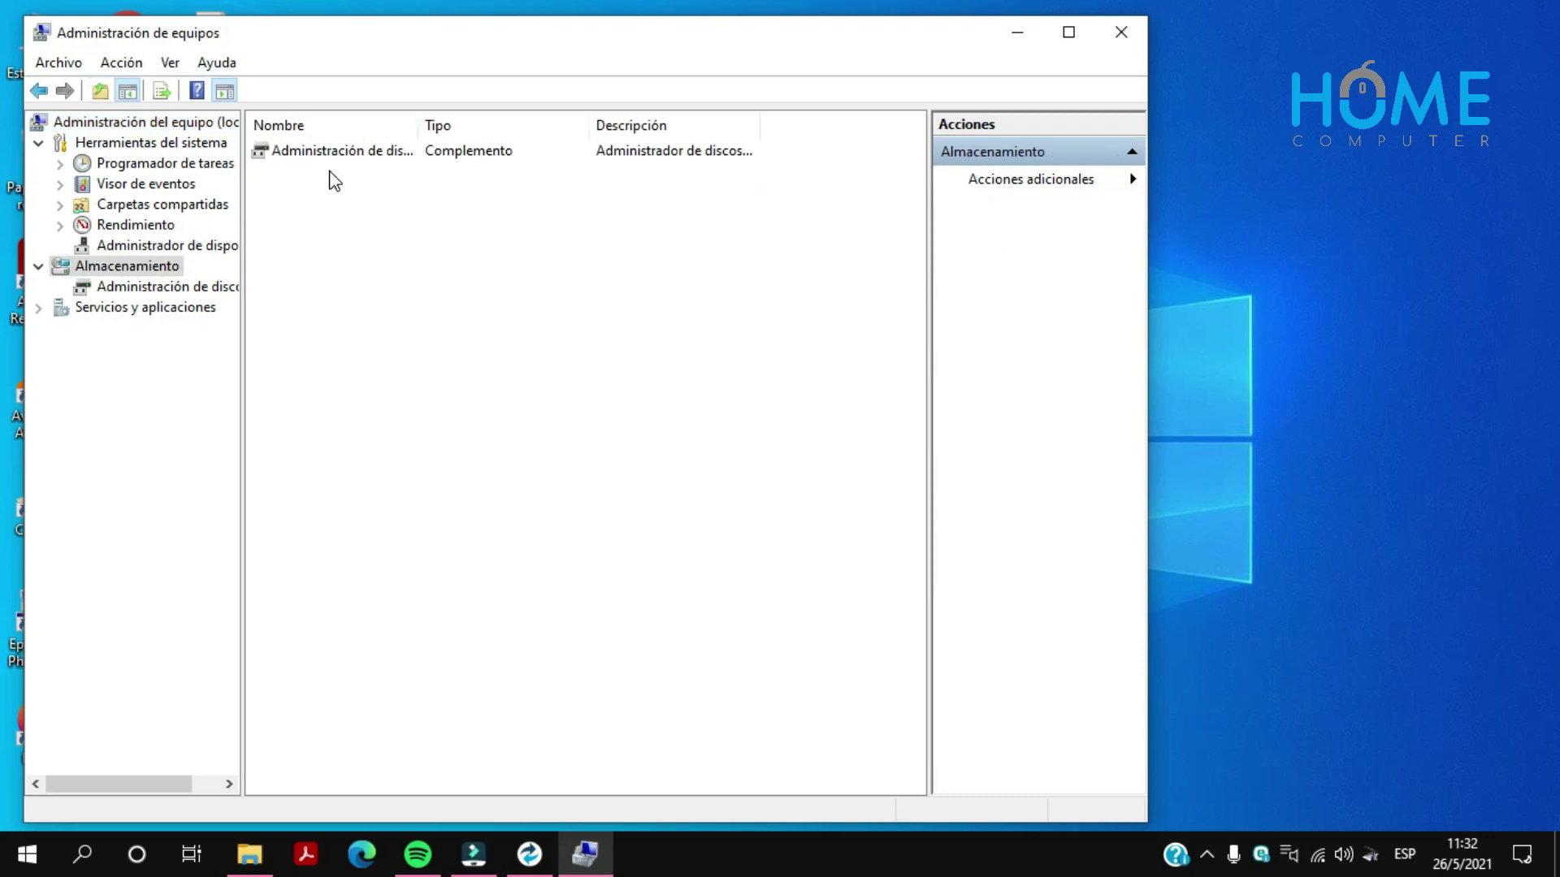
pyautogui.doubleClick(331, 159)
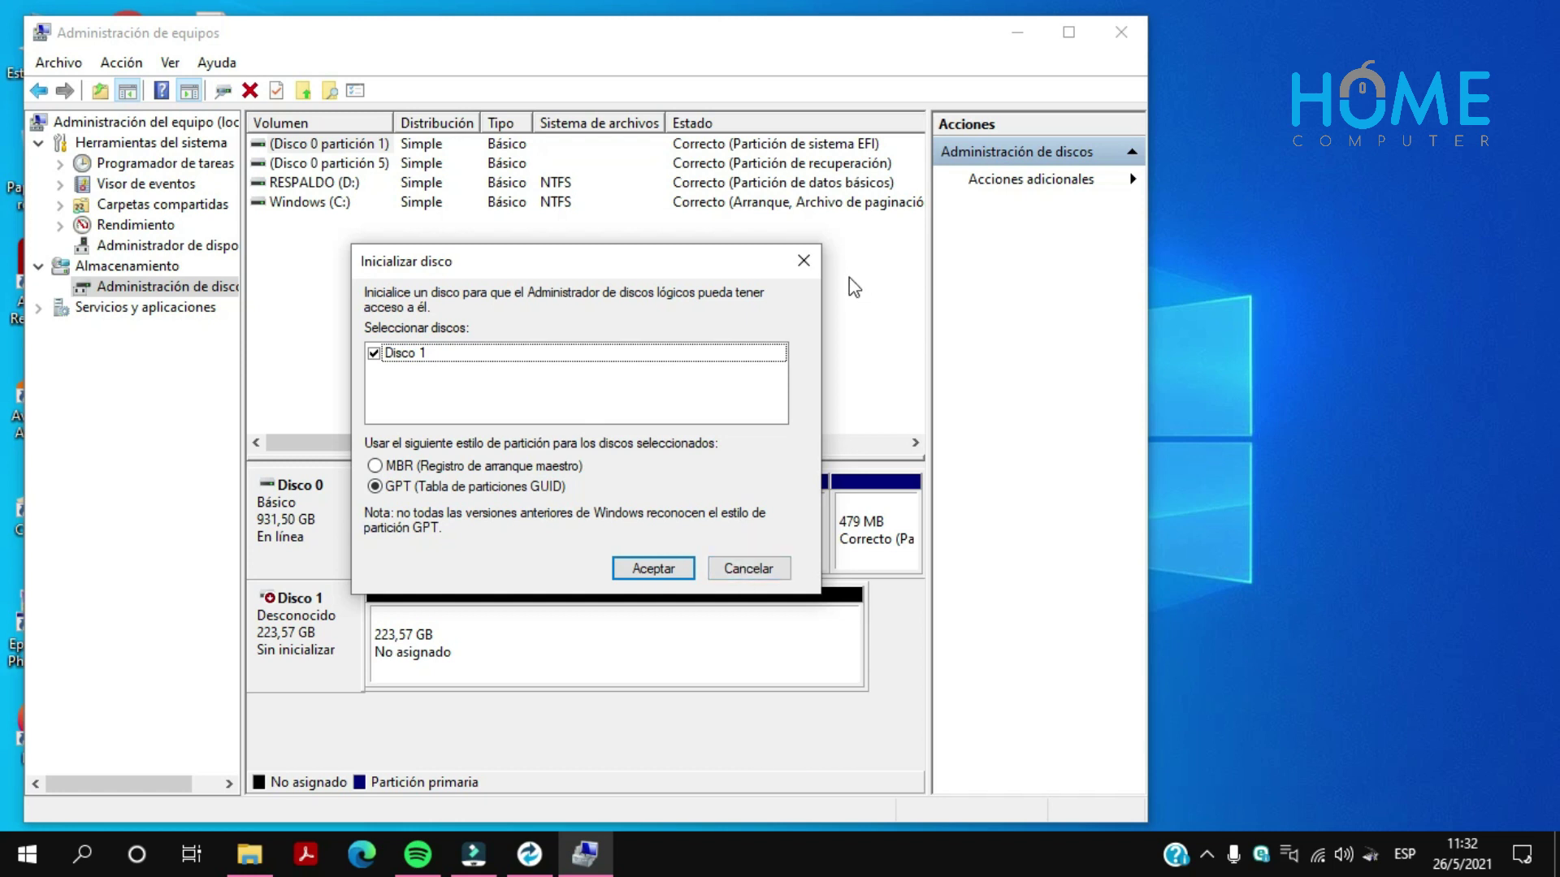
pyautogui.click(803, 261)
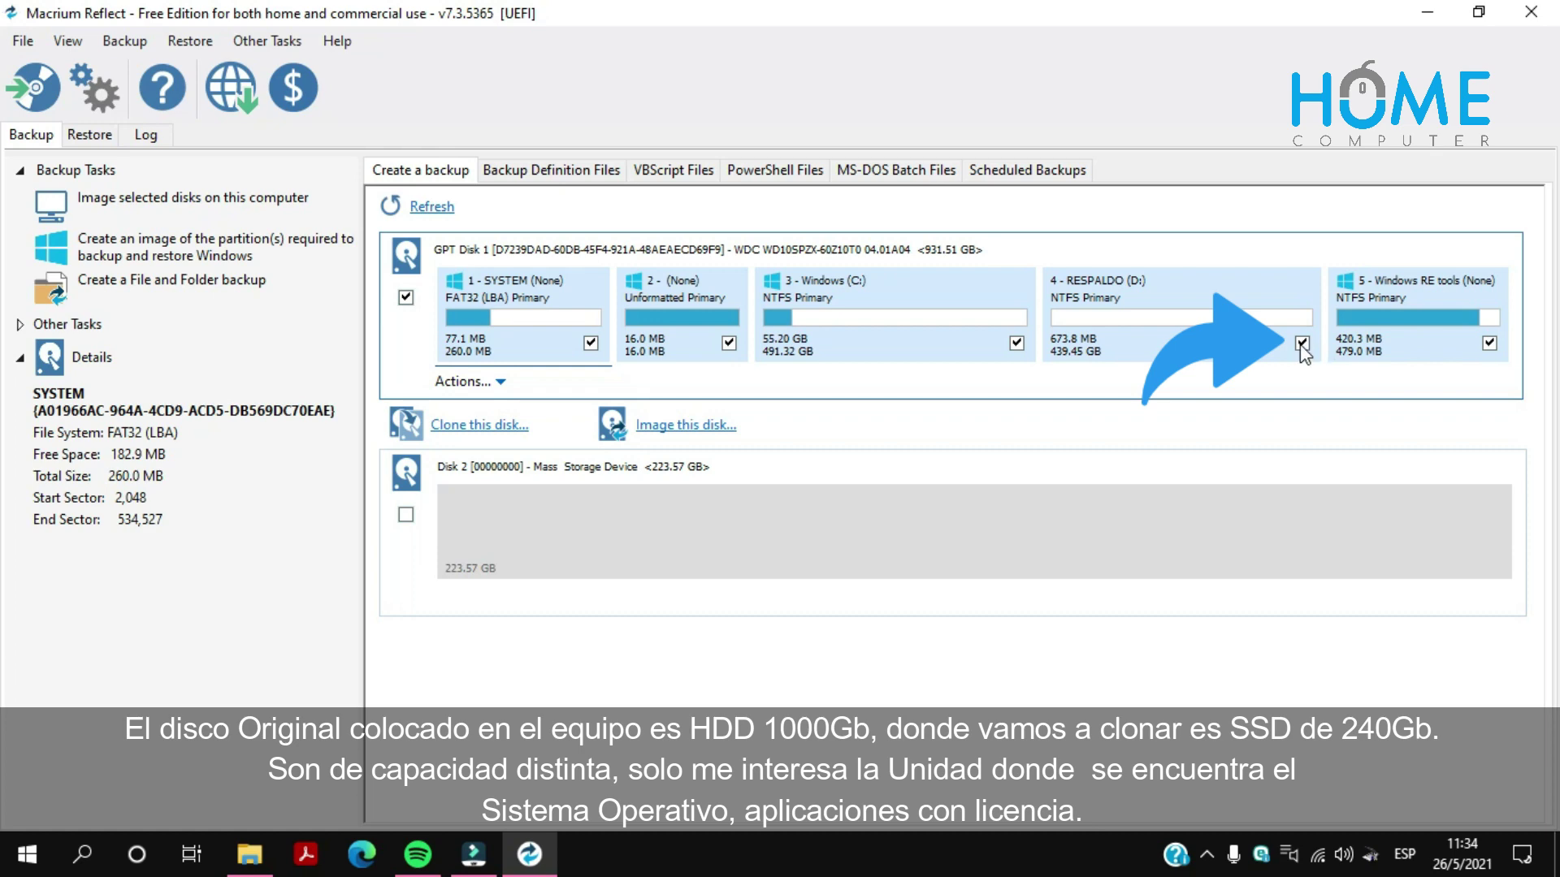
# Step: Exclude the RESPALDO (D:) partition from the disk 1 clone and disable SSD TRIM in the advanced cloning options
pyautogui.click(1302, 343)
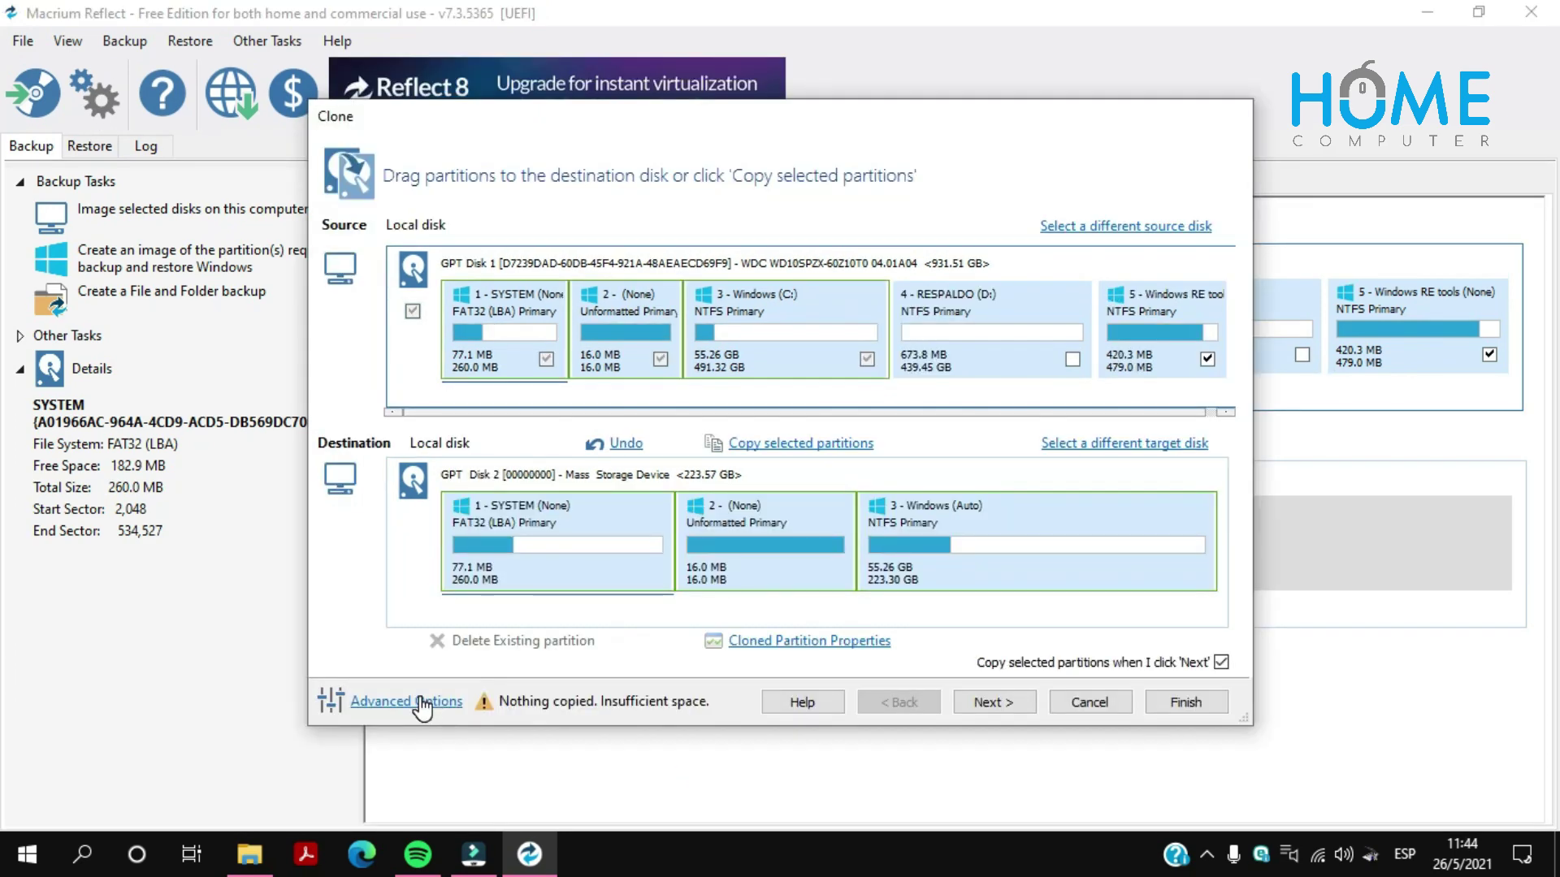
pyautogui.click(421, 703)
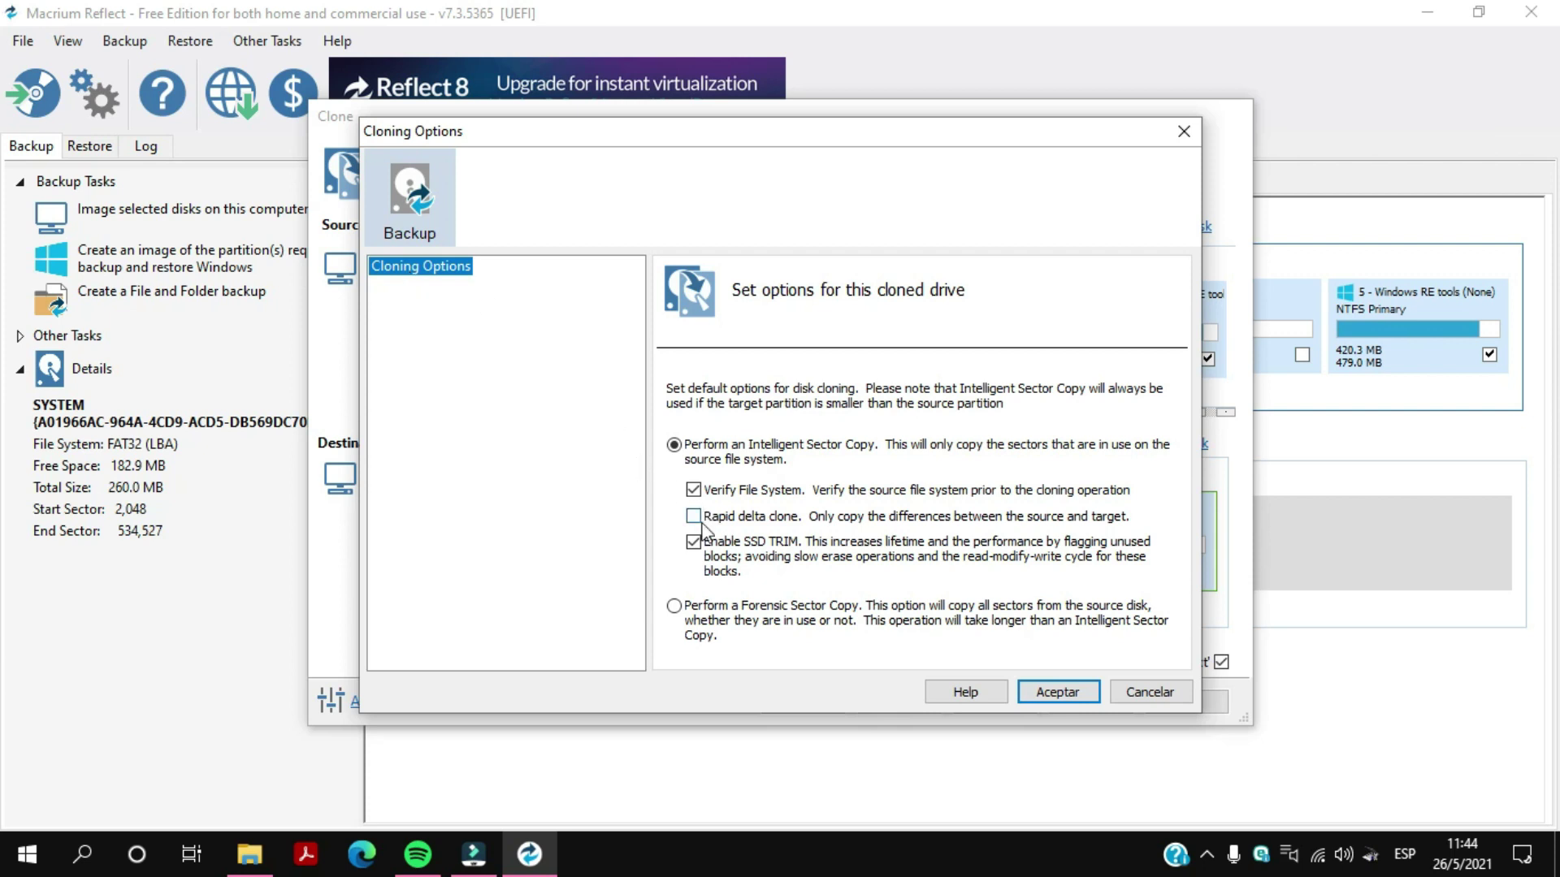
pyautogui.click(689, 550)
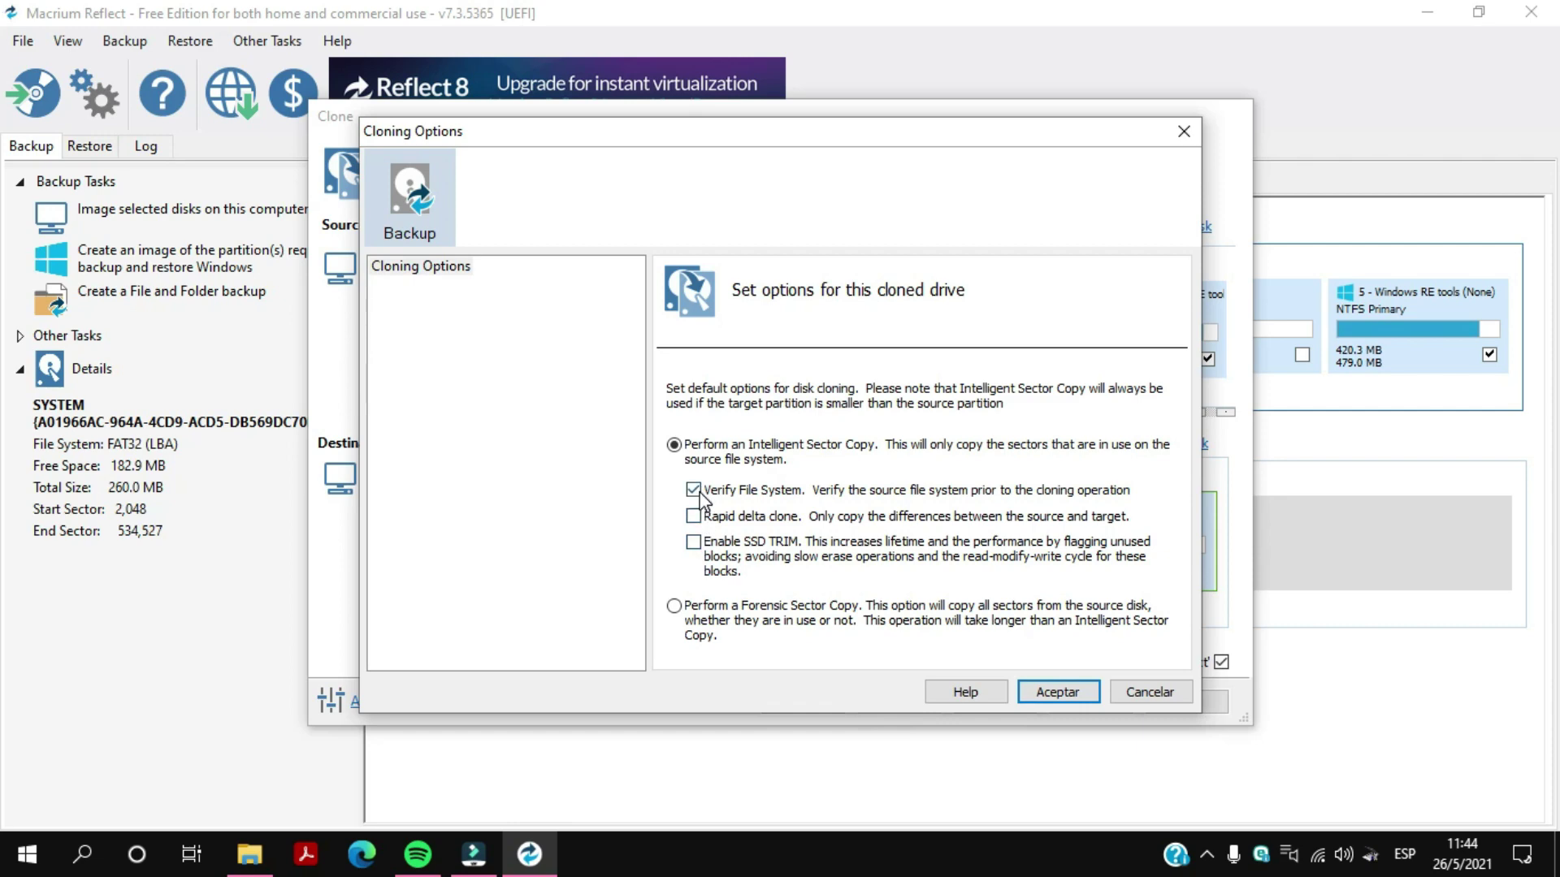
pyautogui.click(1055, 690)
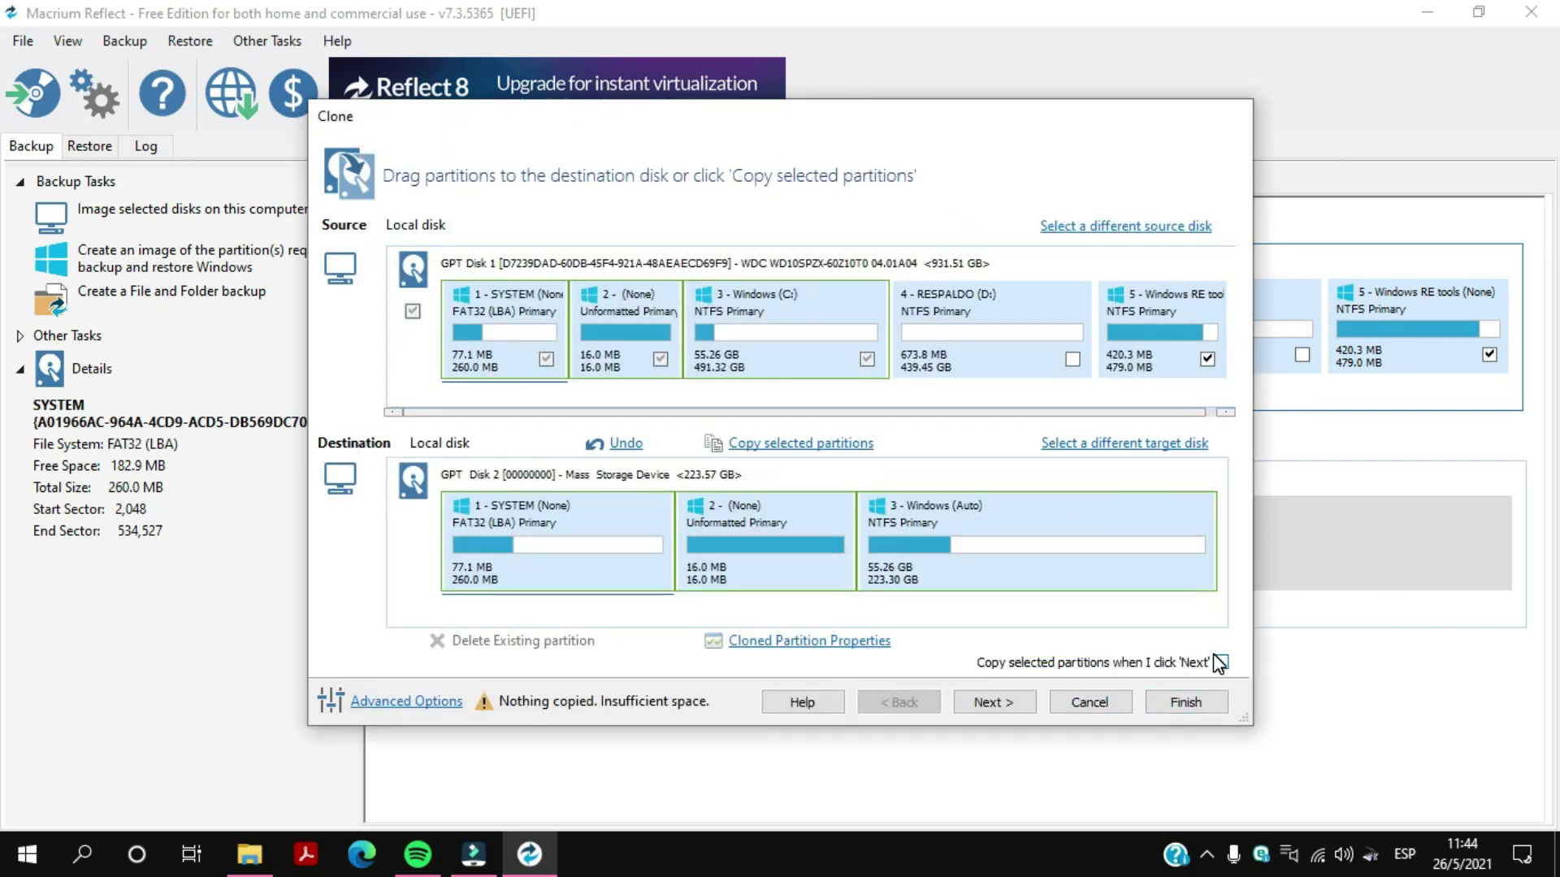
# Step: Complete the clone wizard without a schedule and run the clone now, saving its XML backup definition as My Clone
pyautogui.click(987, 703)
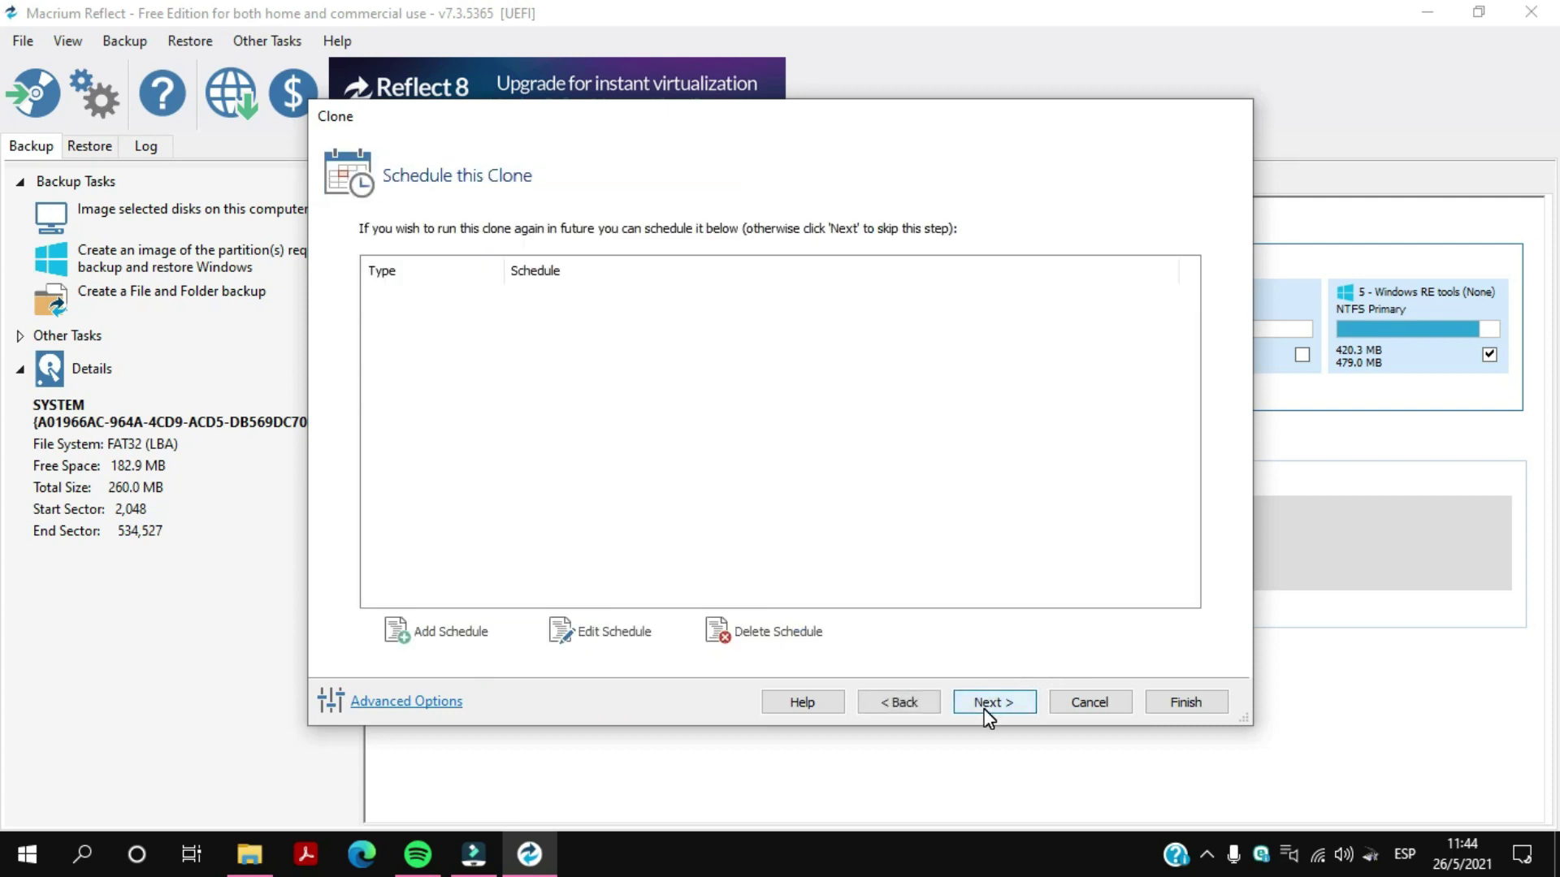
pyautogui.click(987, 704)
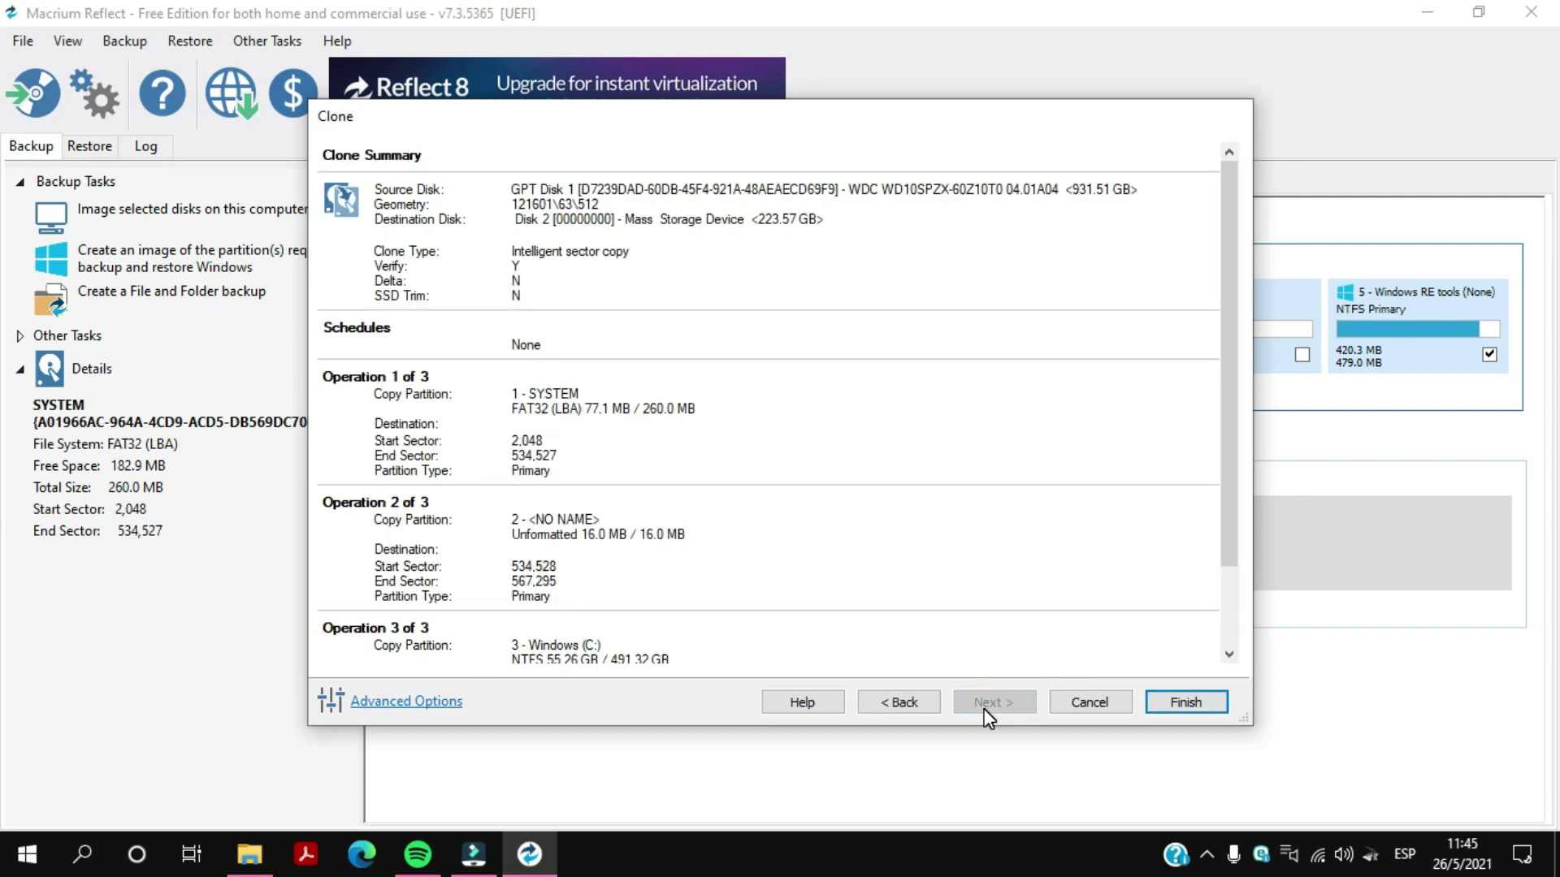
pyautogui.click(1176, 704)
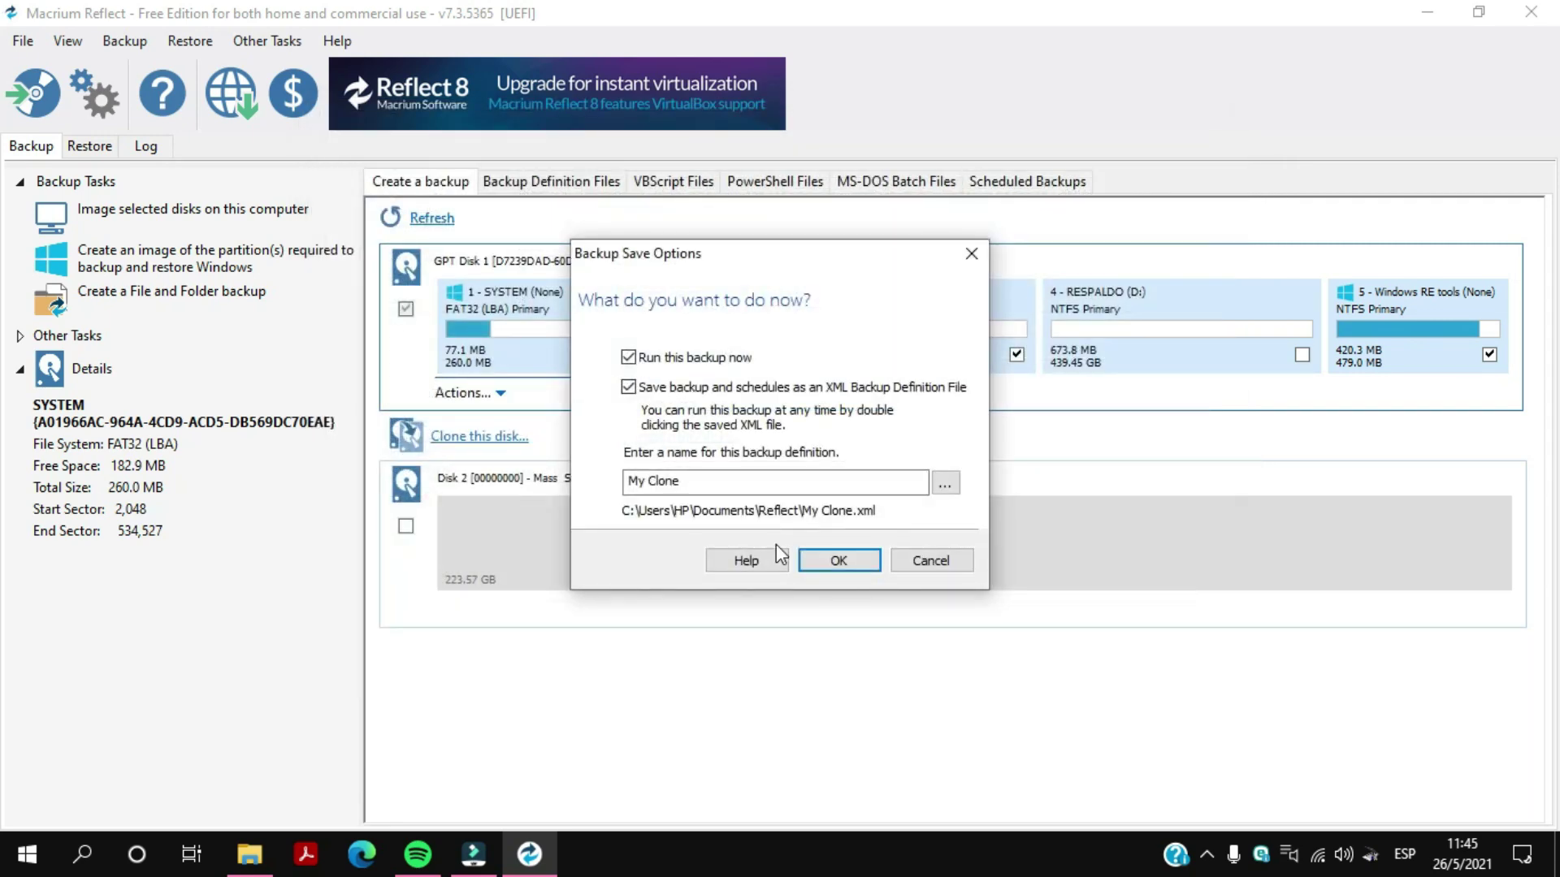
pyautogui.click(839, 561)
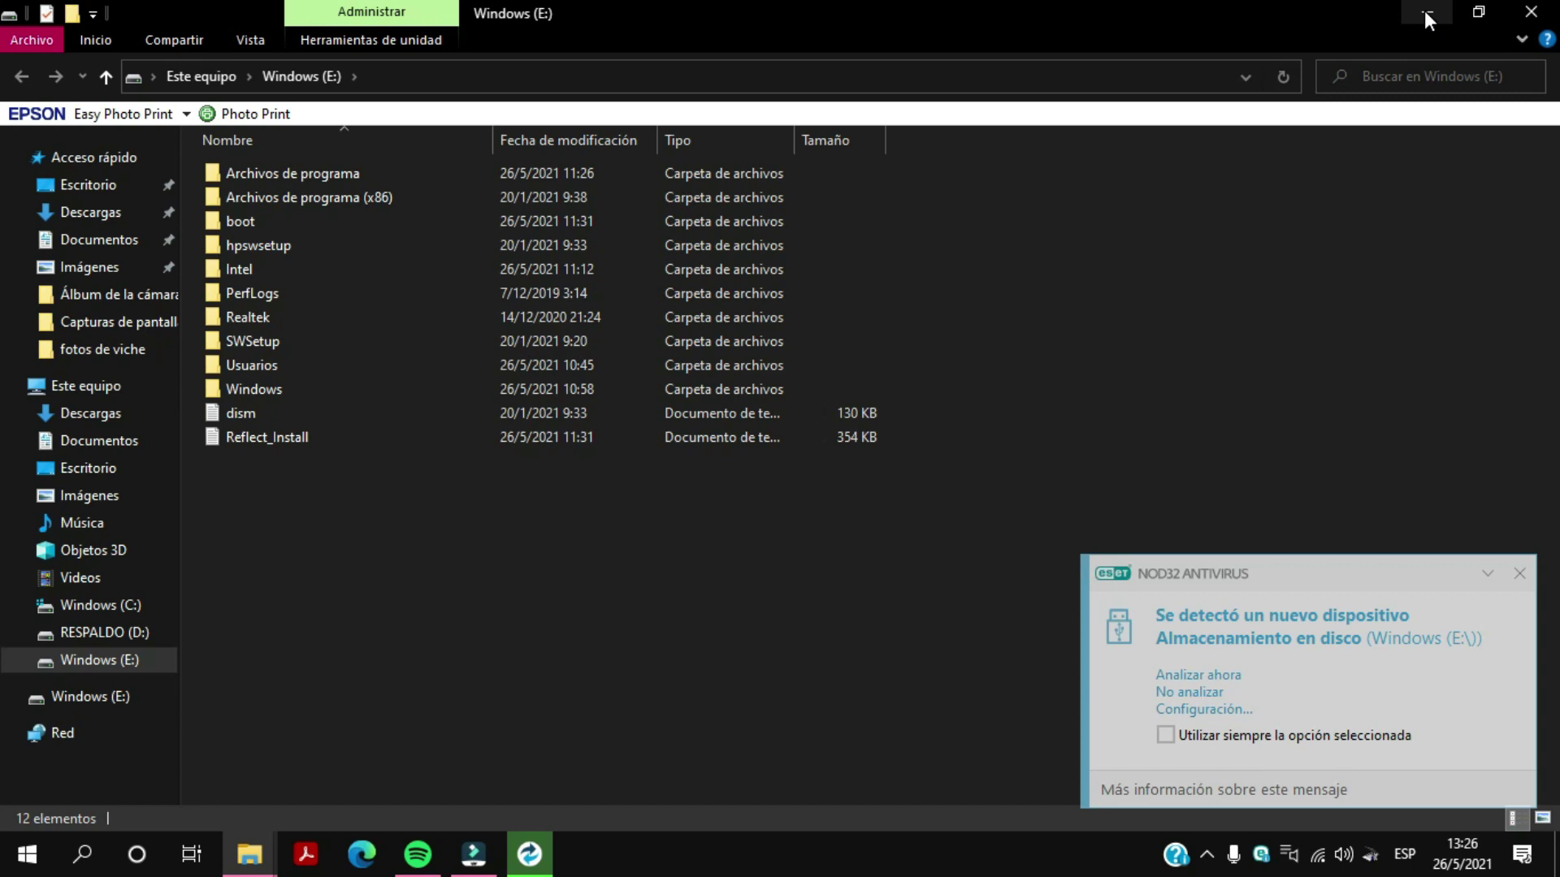
# Step: Dismiss the clone completion message and progress window, then close Macrium Reflect and the Windows (E:) folder window
pyautogui.click(1425, 12)
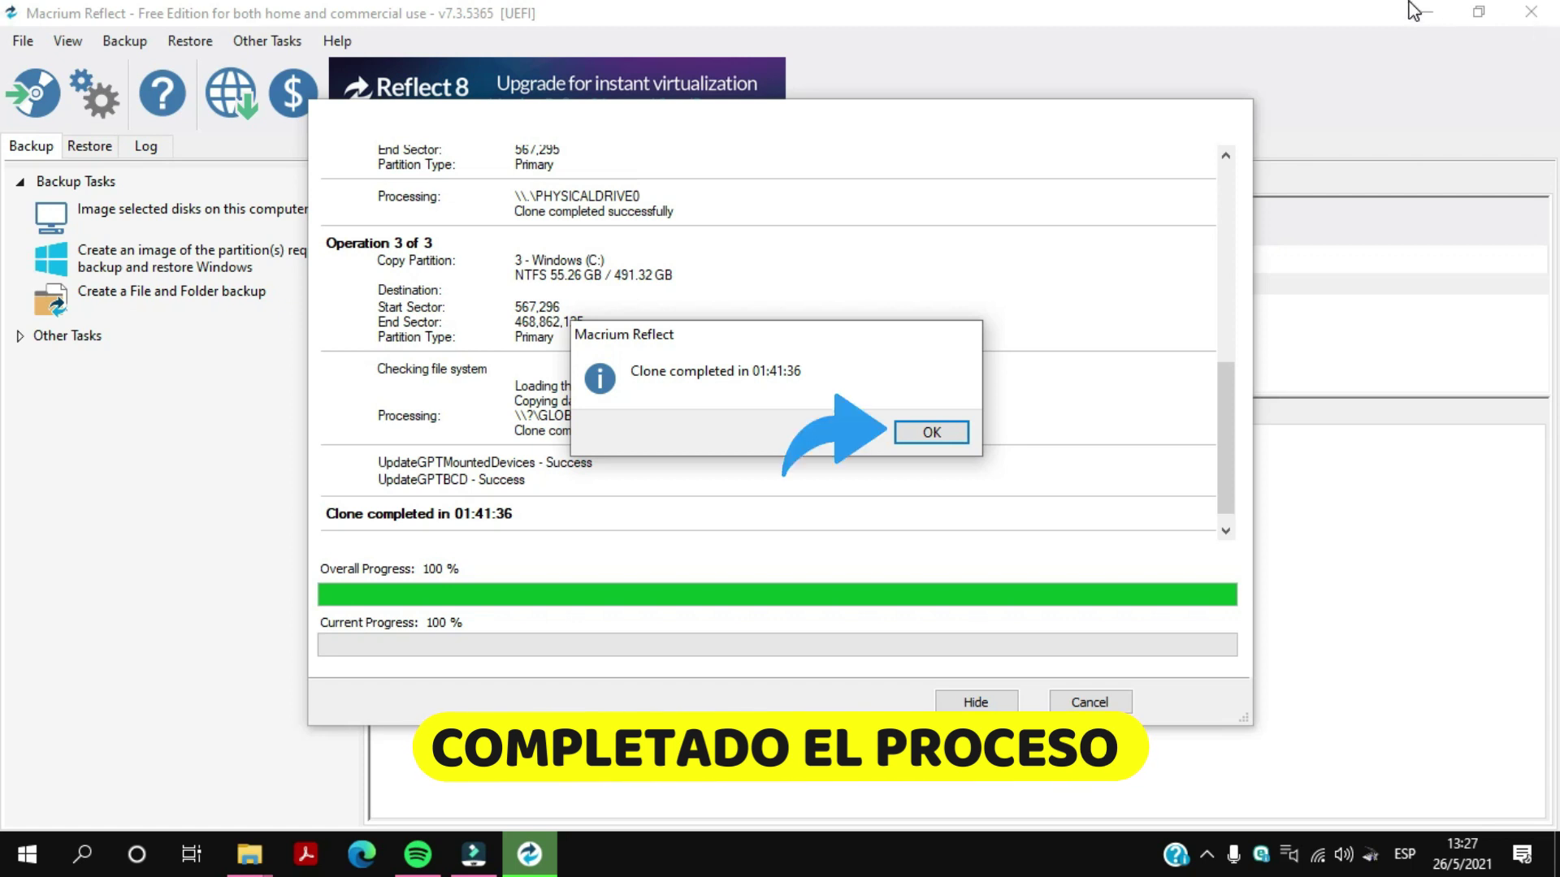
pyautogui.click(929, 433)
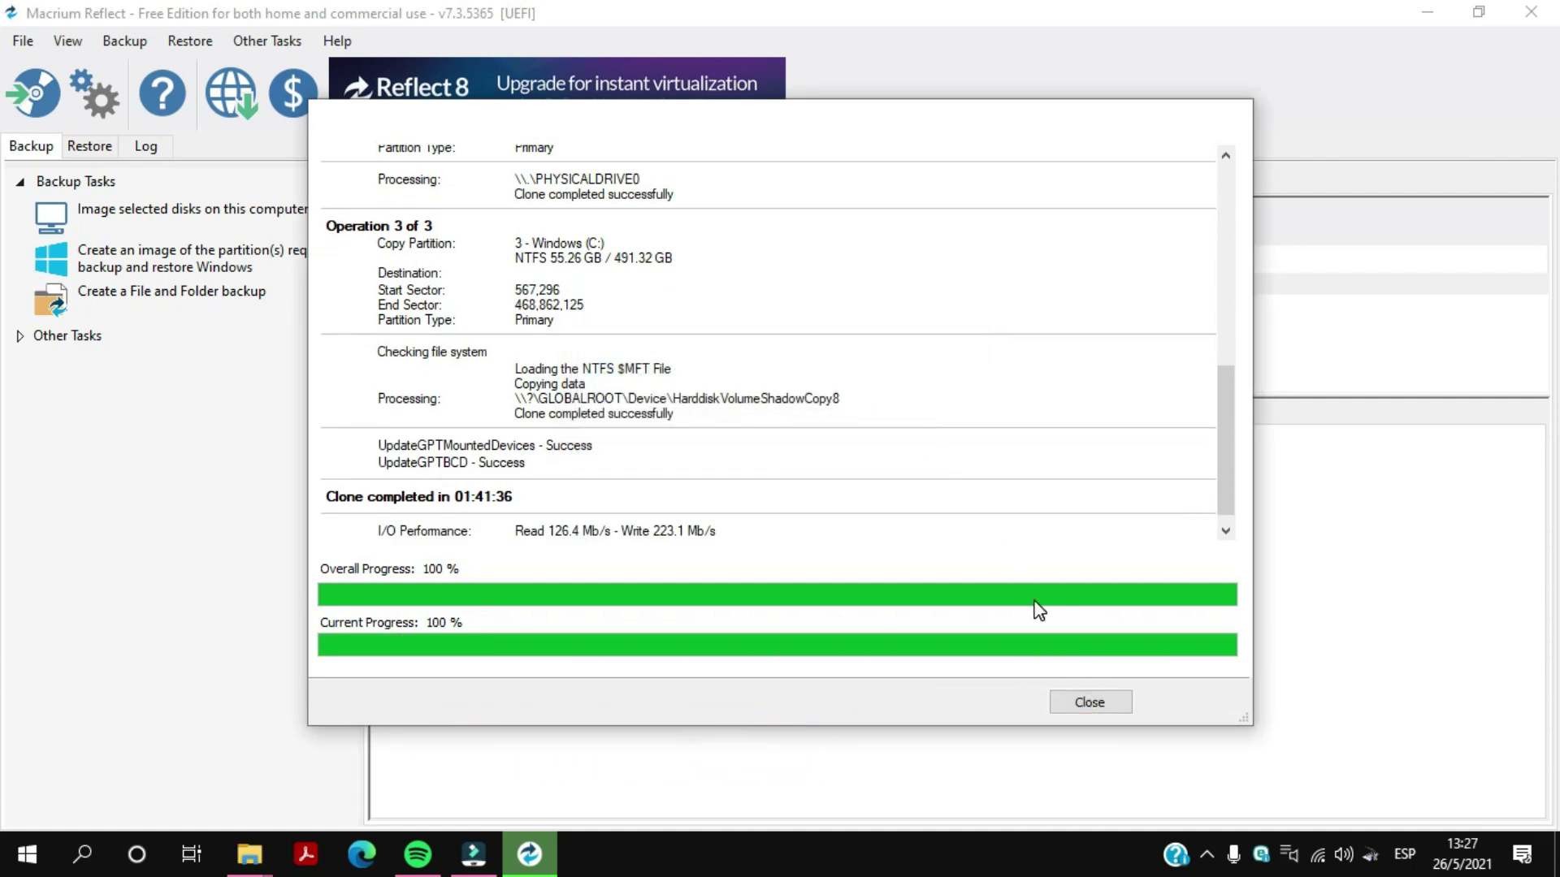
pyautogui.click(1089, 701)
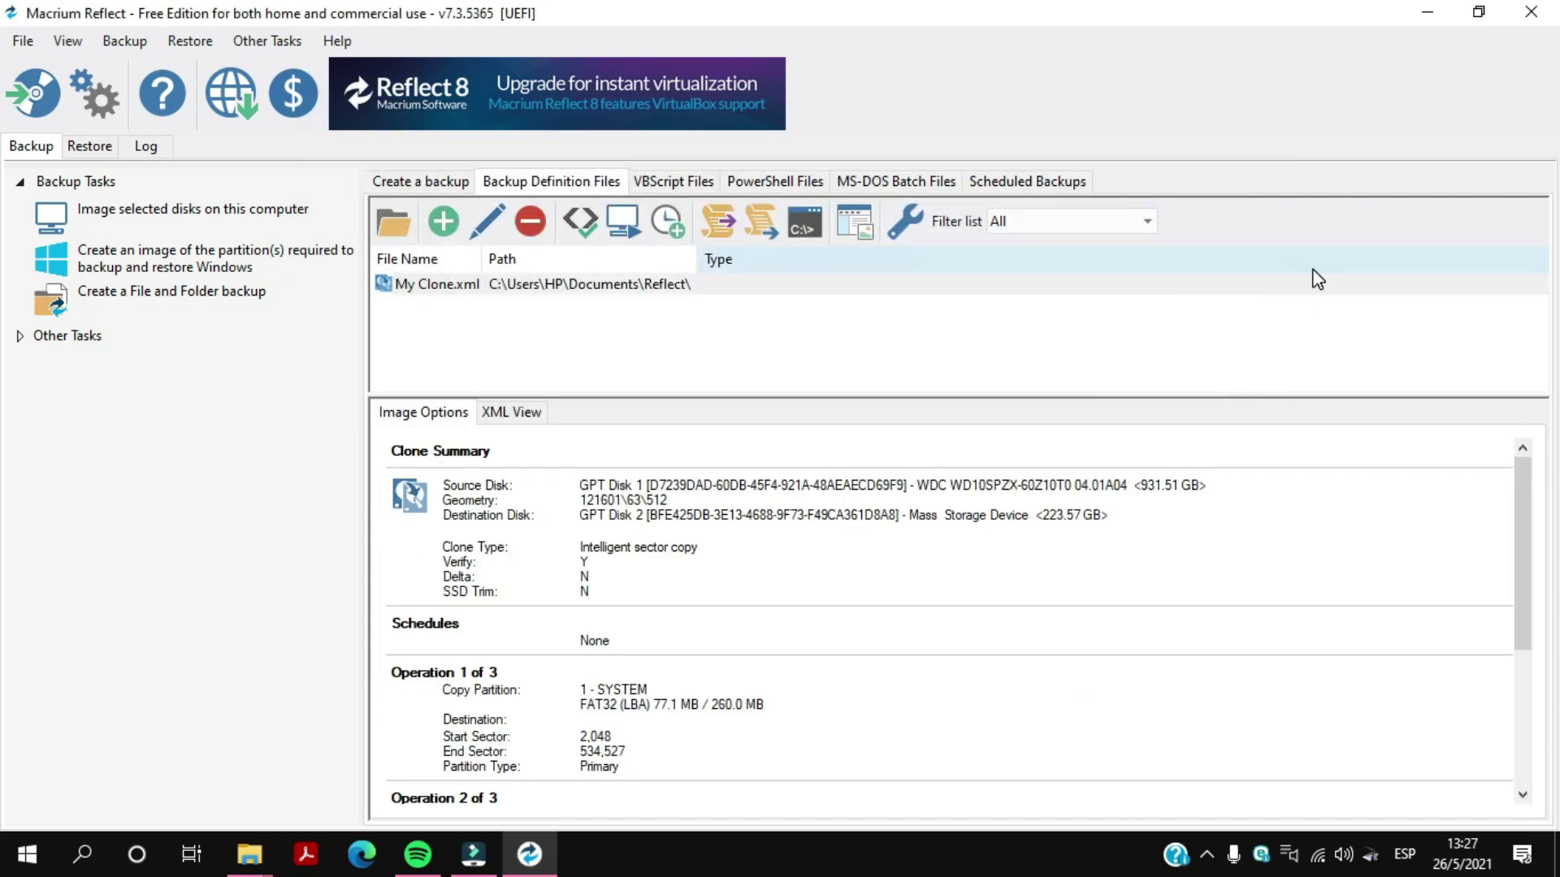
pyautogui.click(1553, 9)
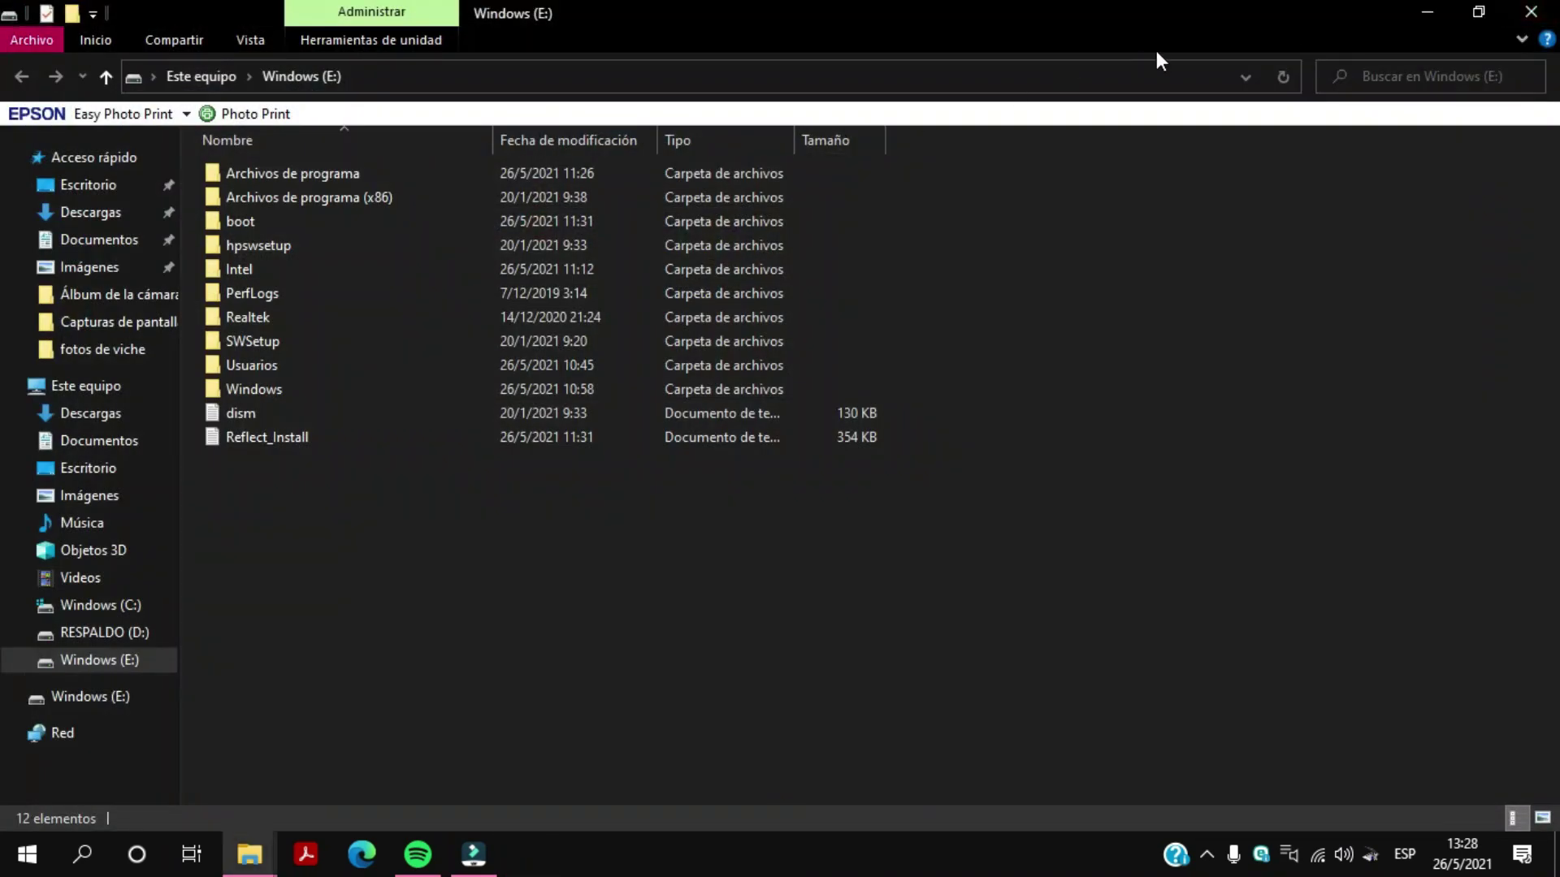
pyautogui.click(1530, 11)
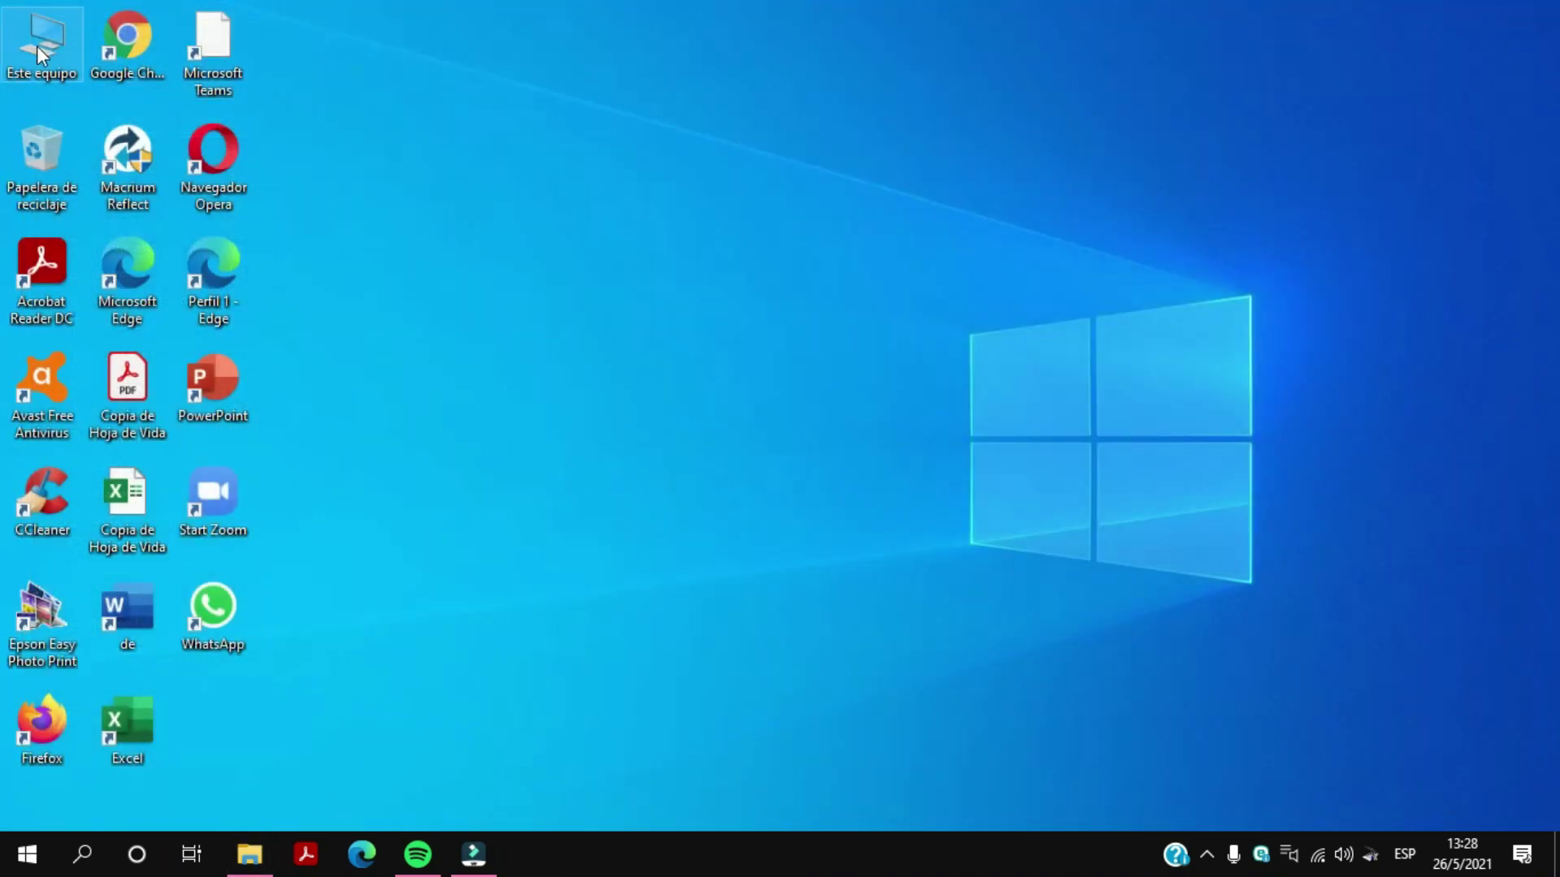
# Step: Browse the root folders of the cloned Windows (E:) drive and the original Windows (C:) drive in File Explorer
pyautogui.click(21, 31)
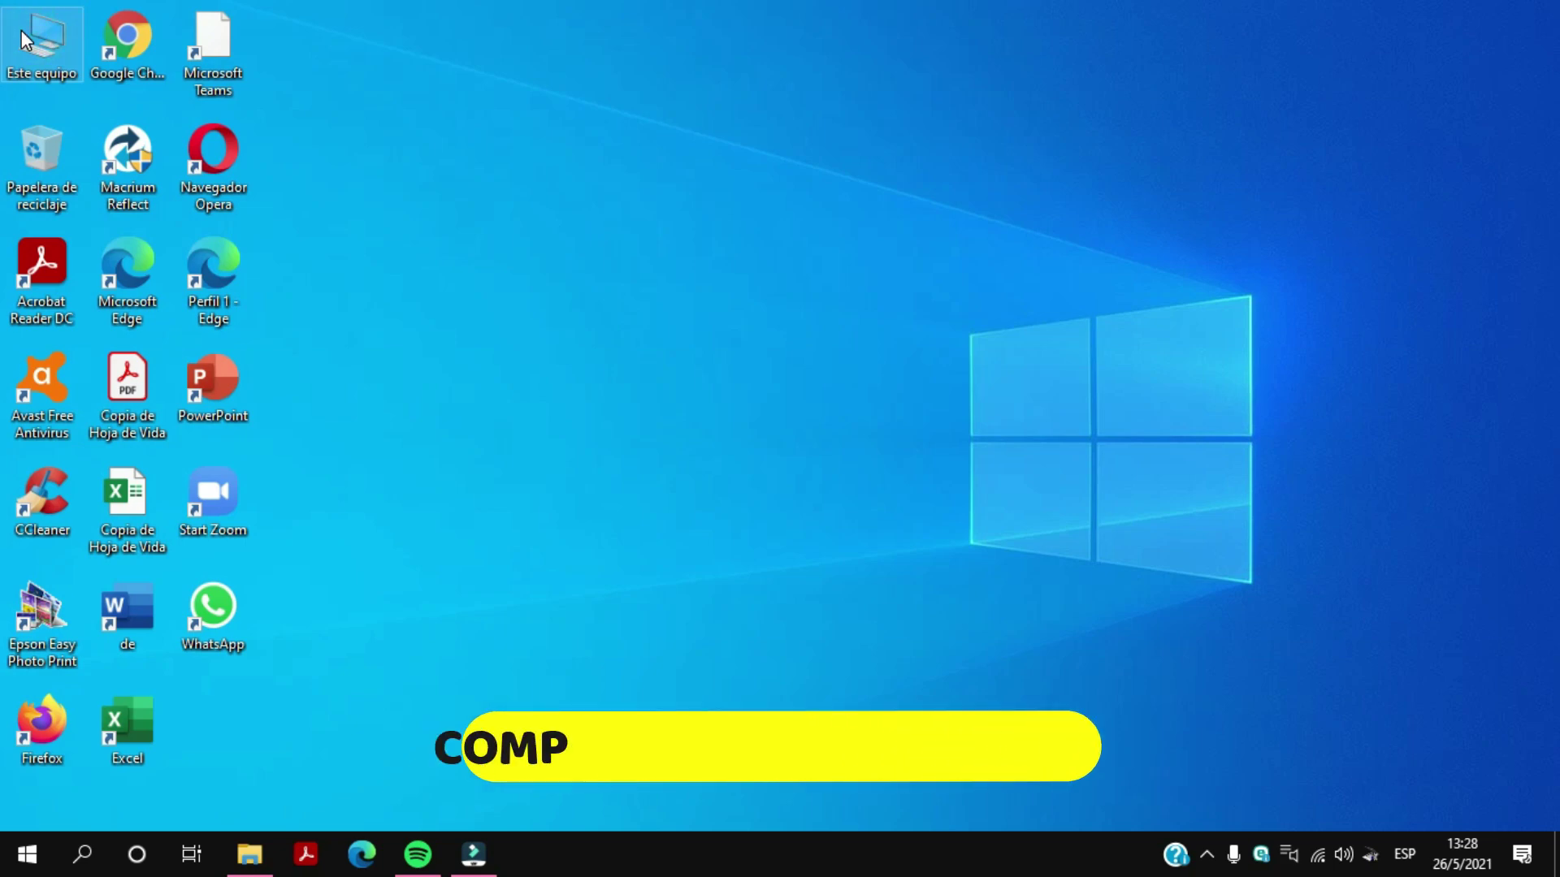
pyautogui.doubleClick(21, 31)
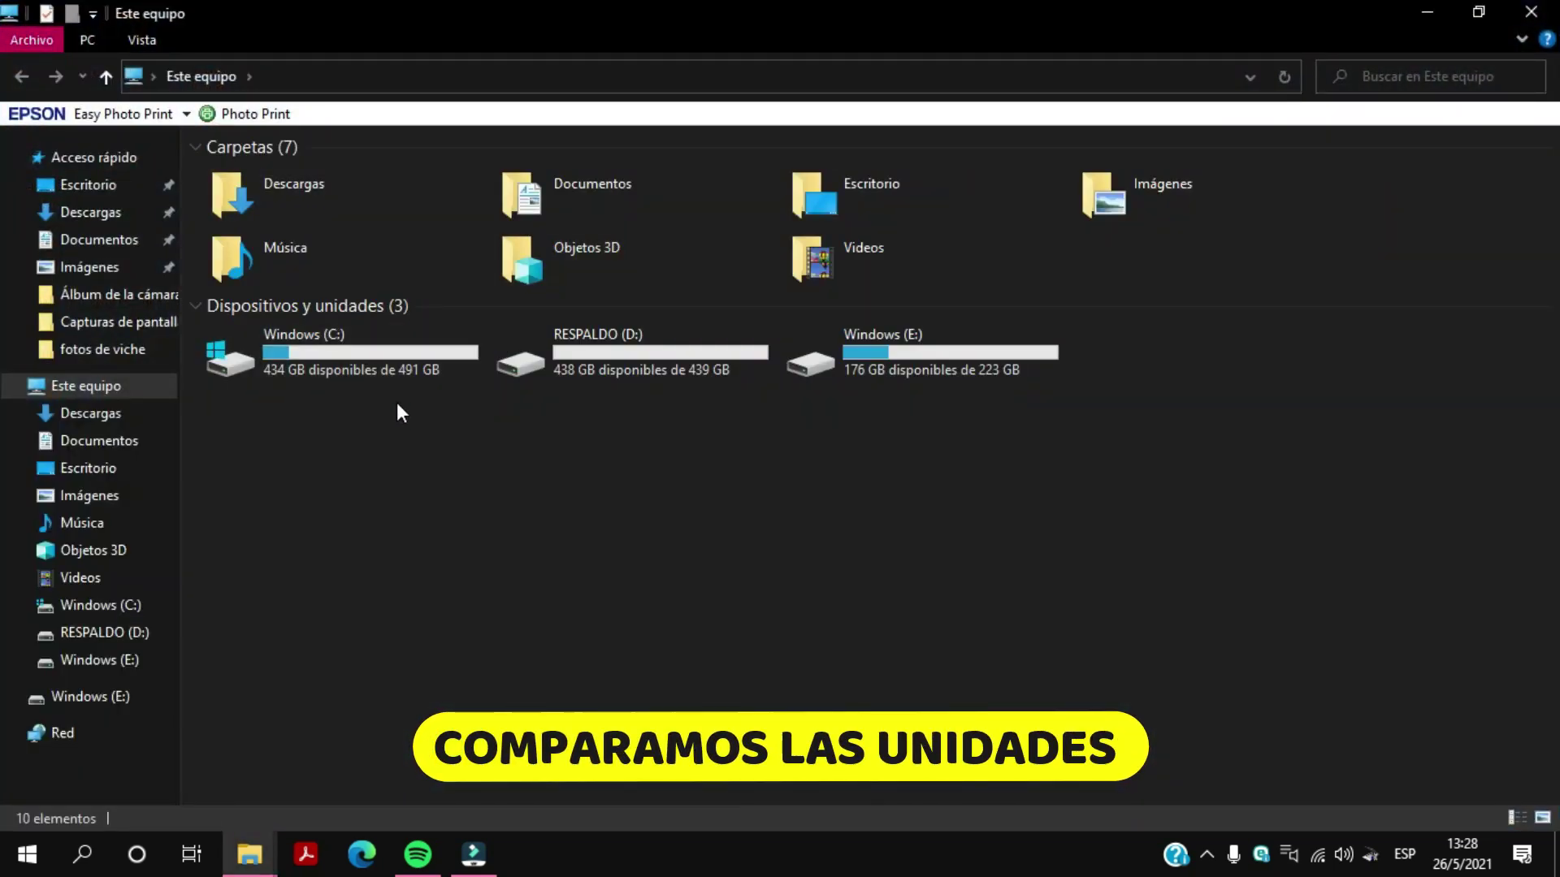
pyautogui.doubleClick(853, 359)
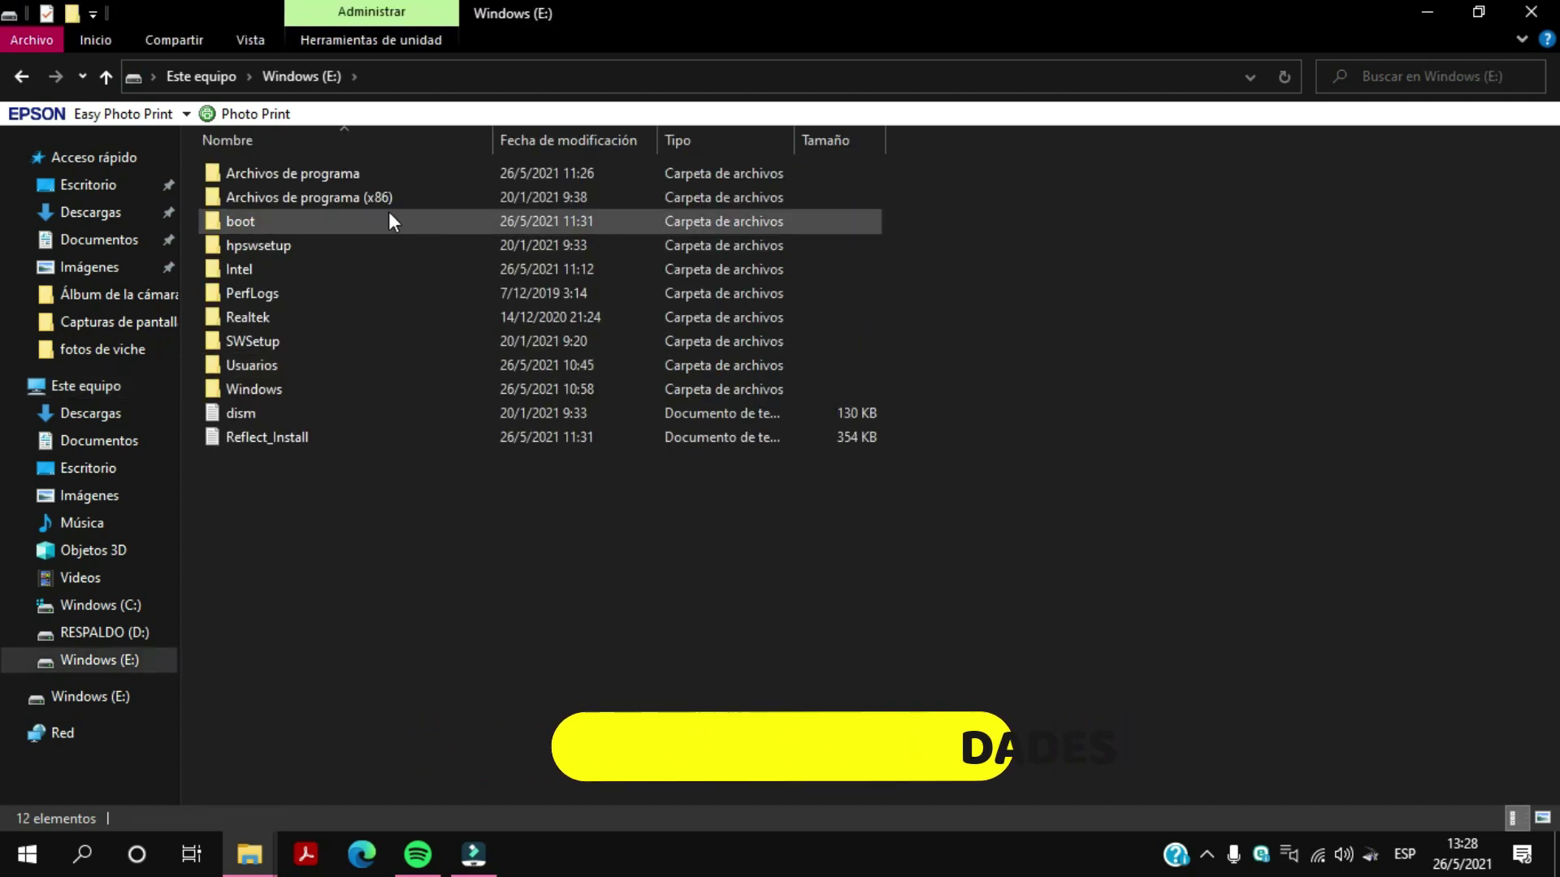
pyautogui.click(22, 77)
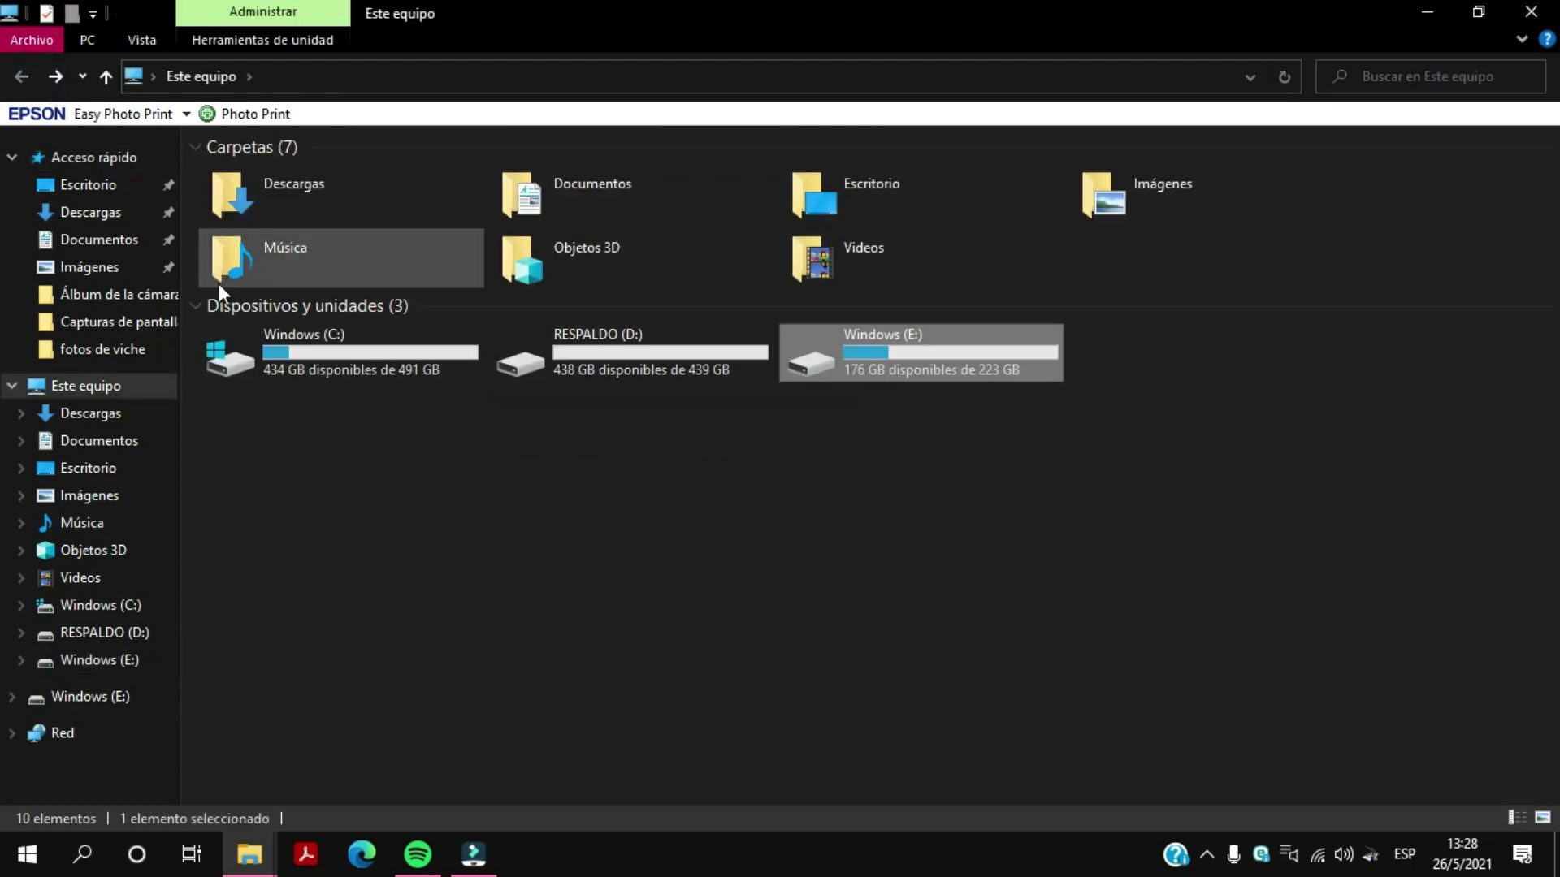
pyautogui.doubleClick(269, 349)
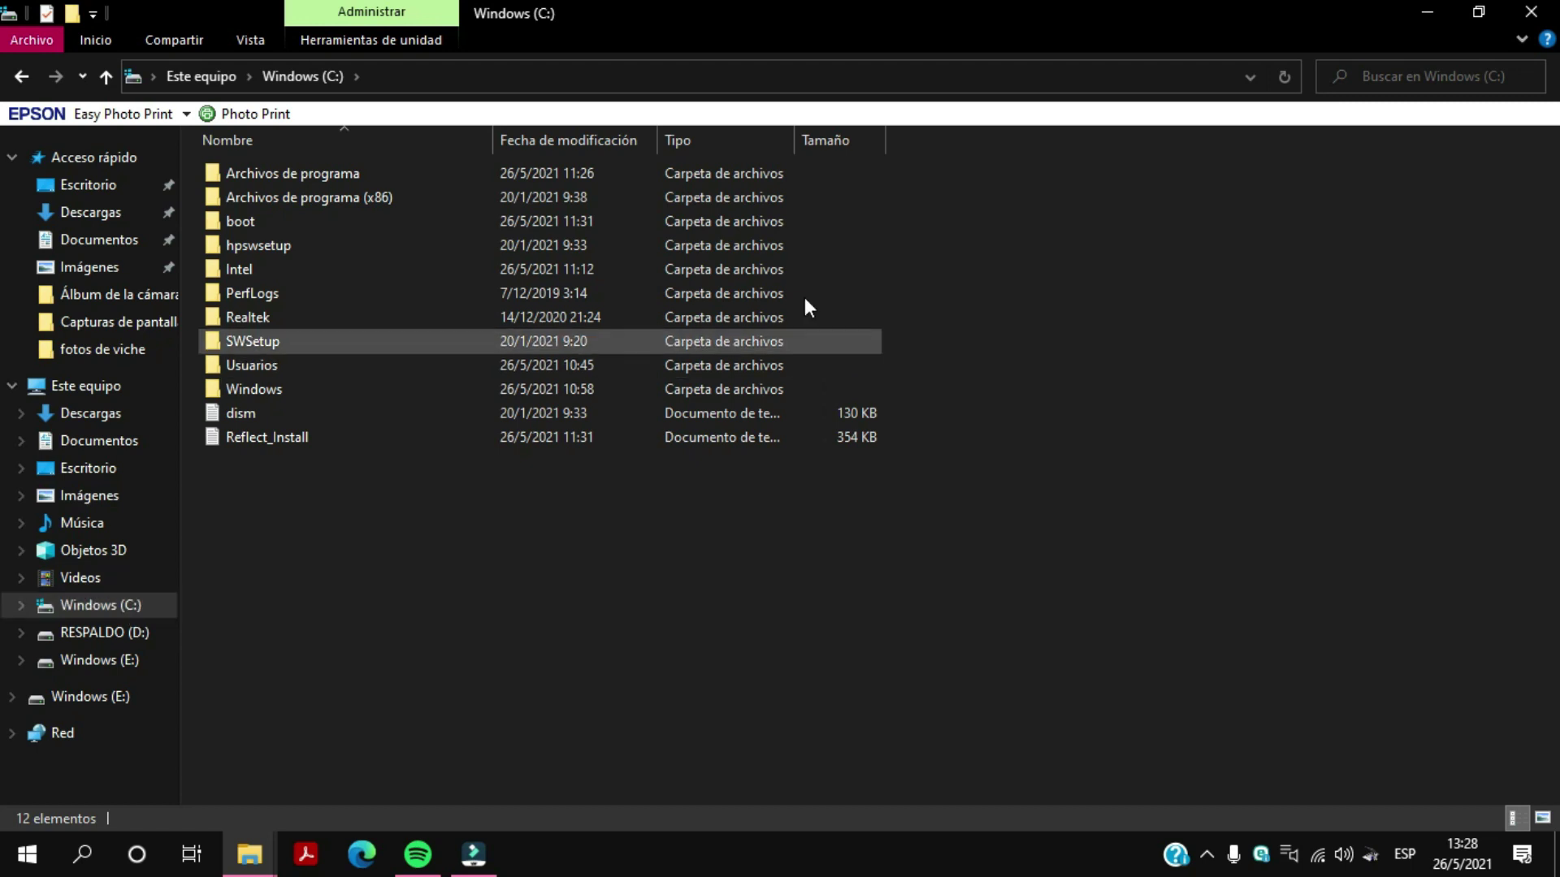
# Step: Reduce the Windows (C:) window from full screen and open Windows (E:) in a second, non-maximized File Explorer window
pyautogui.click(1478, 11)
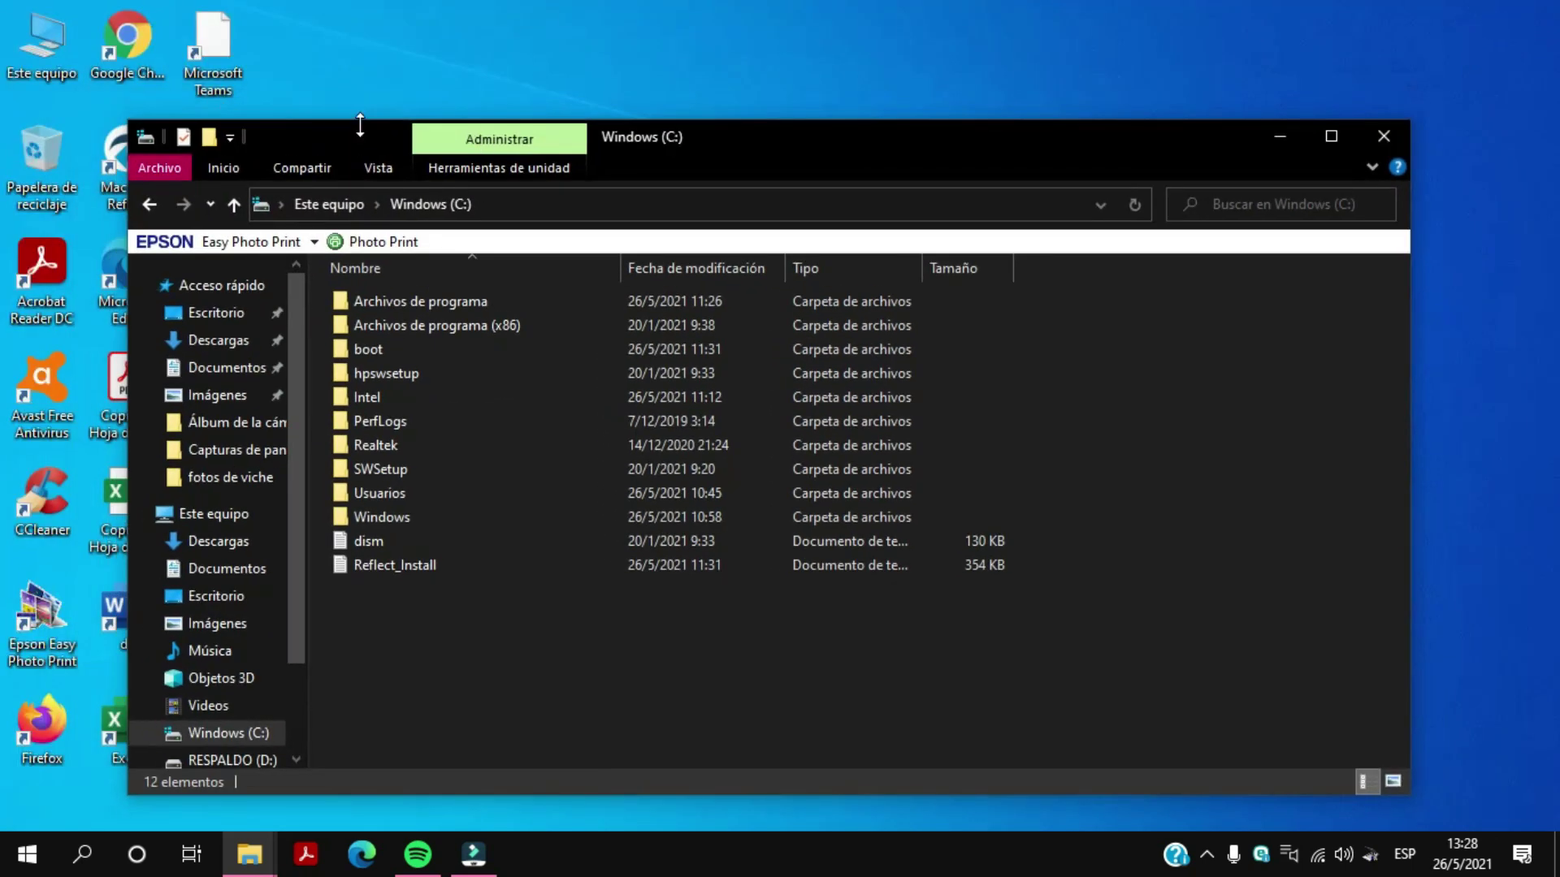
pyautogui.doubleClick(41, 36)
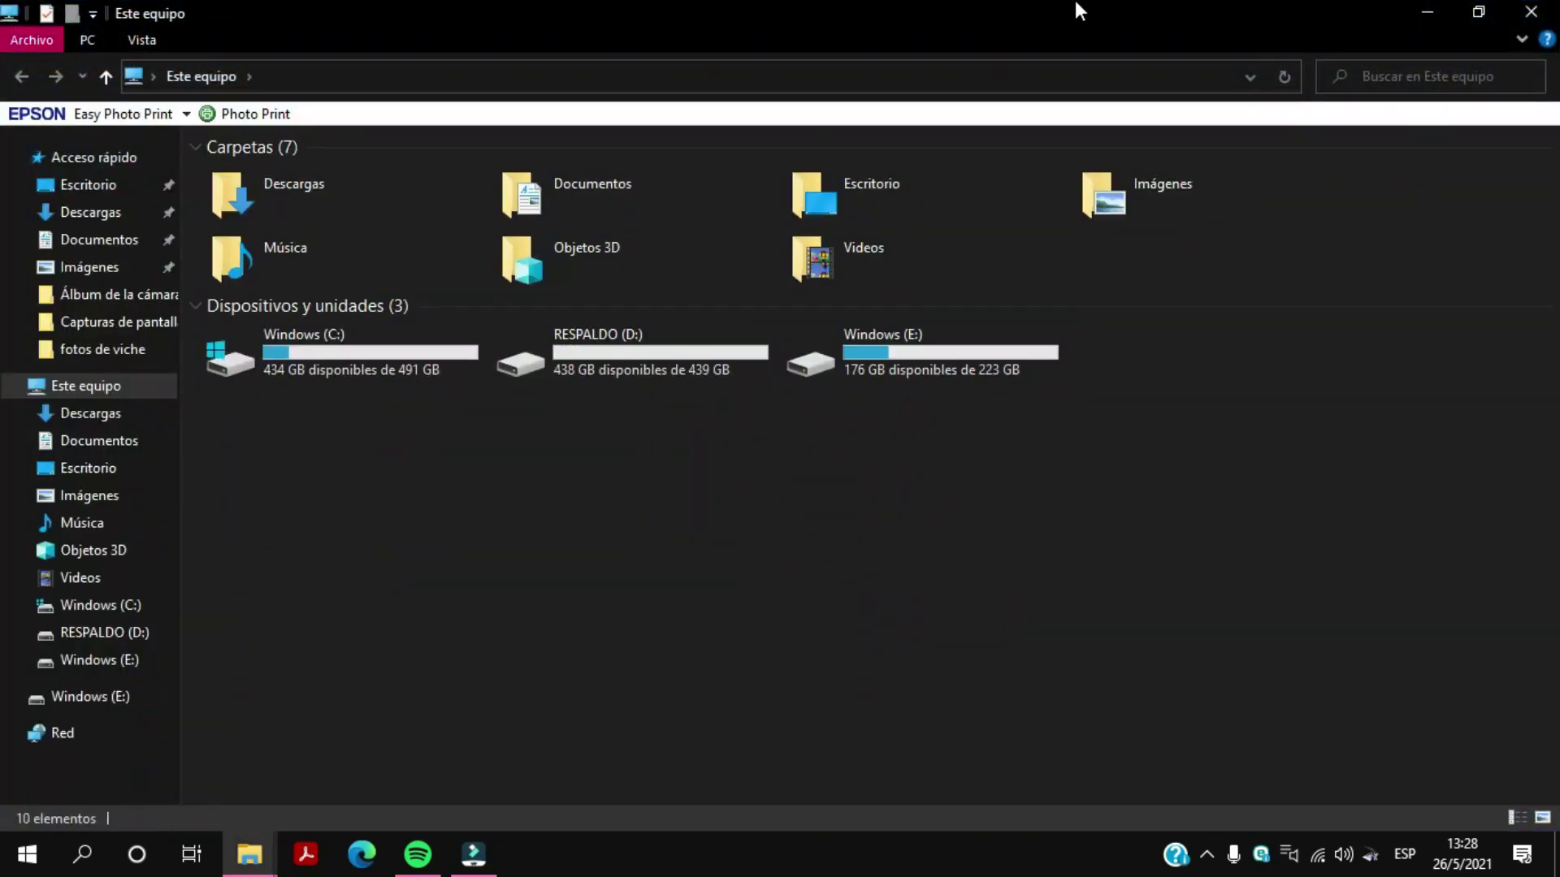
pyautogui.click(1463, 13)
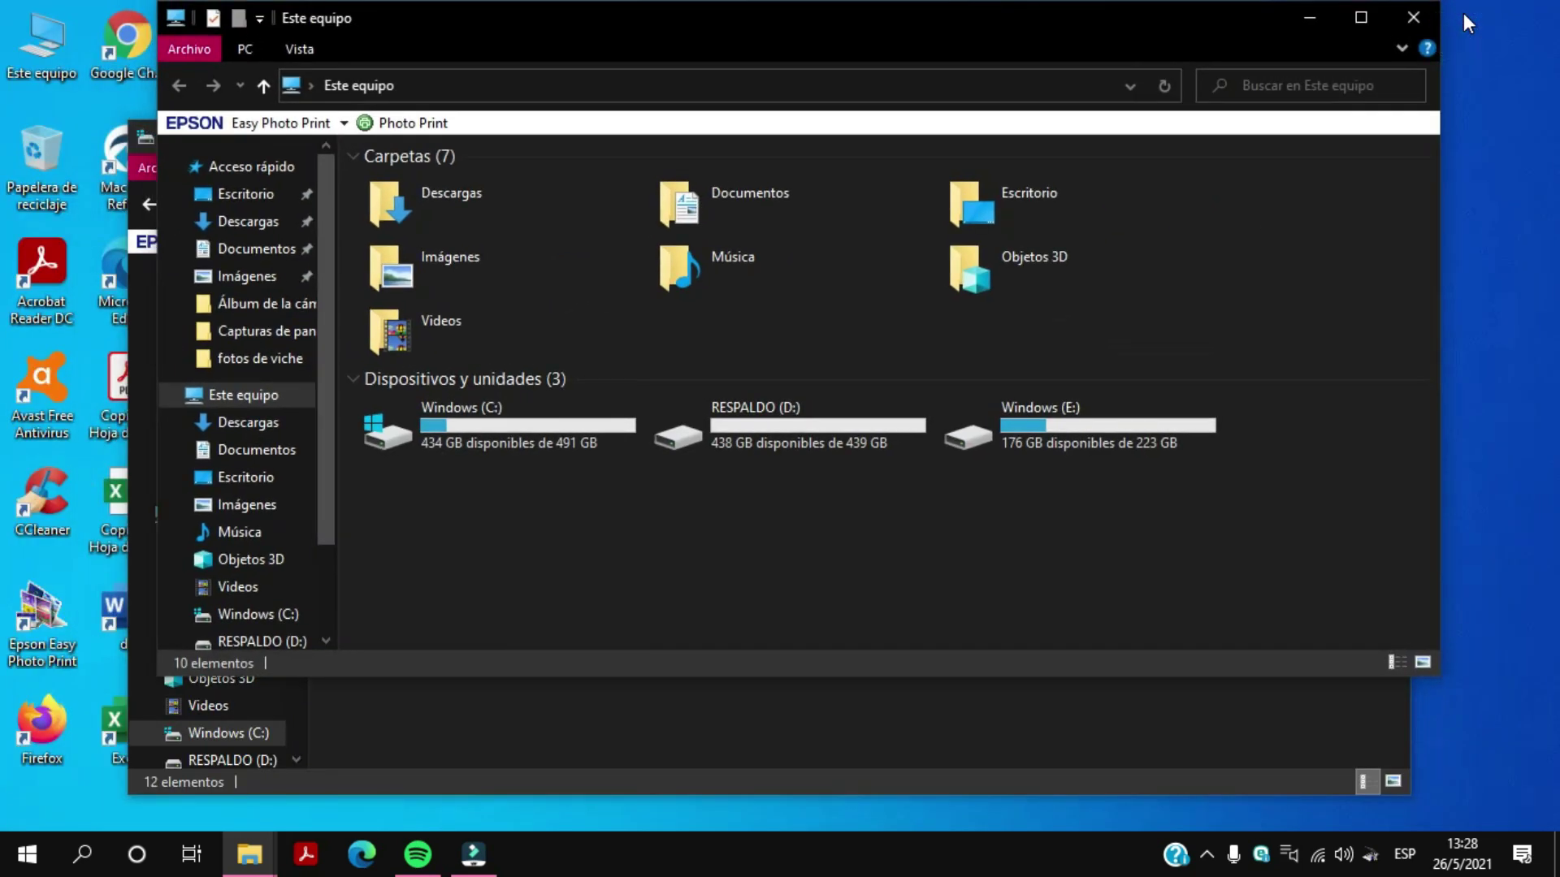
pyautogui.doubleClick(1083, 435)
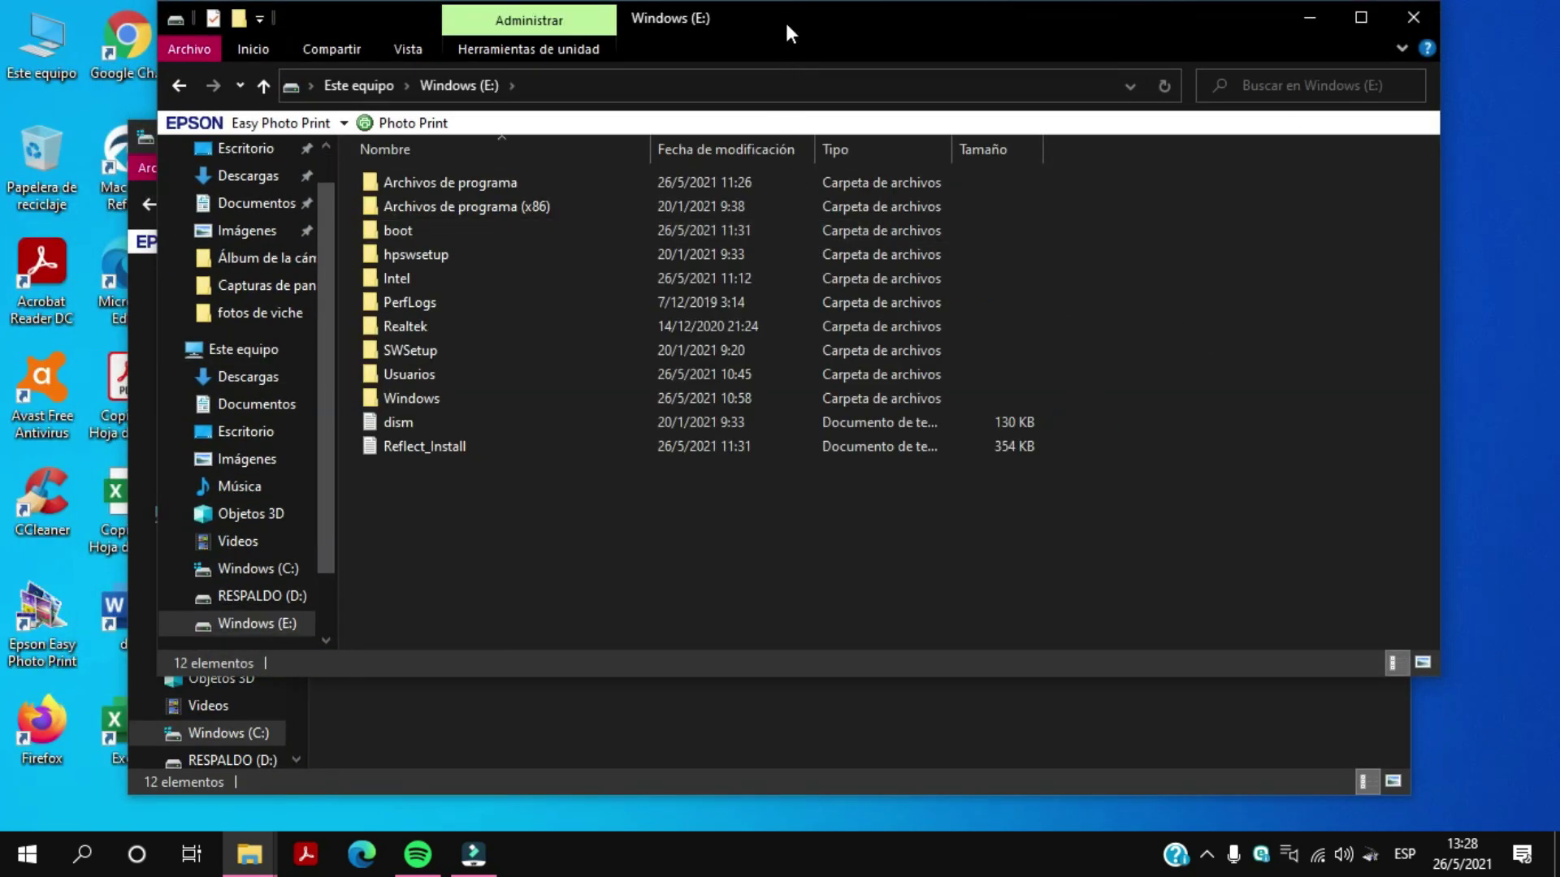
# Step: Arrange the Windows (C:) and Windows (E:) windows side by side at full desktop height to compare their folders
pyautogui.moveTo(784, 16); pyautogui.dragTo(1089, 52)
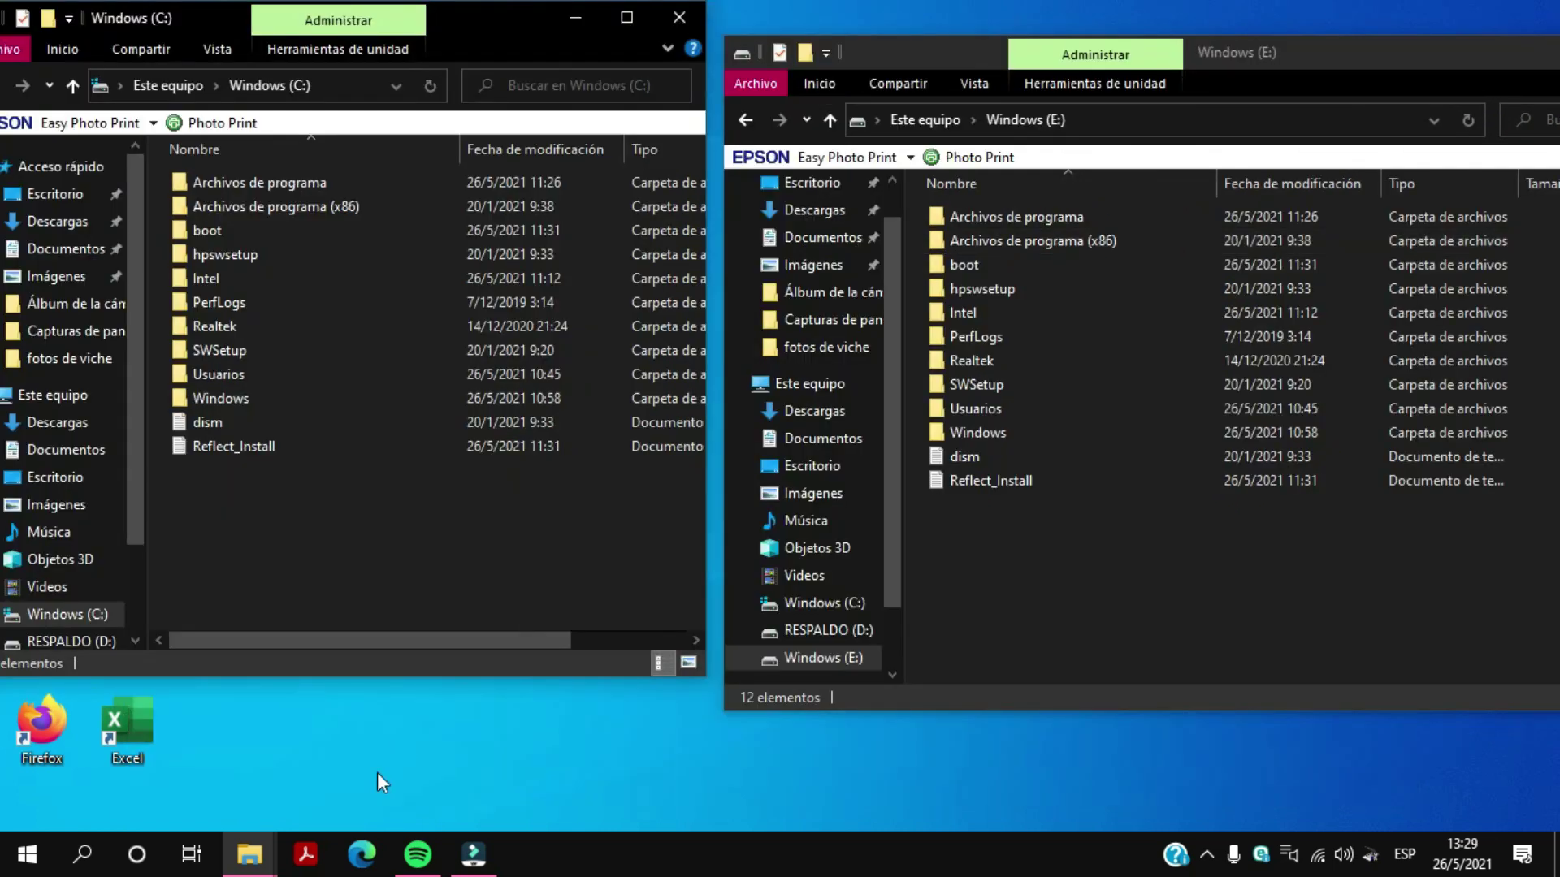
pyautogui.moveTo(426, 681); pyautogui.dragTo(426, 830)
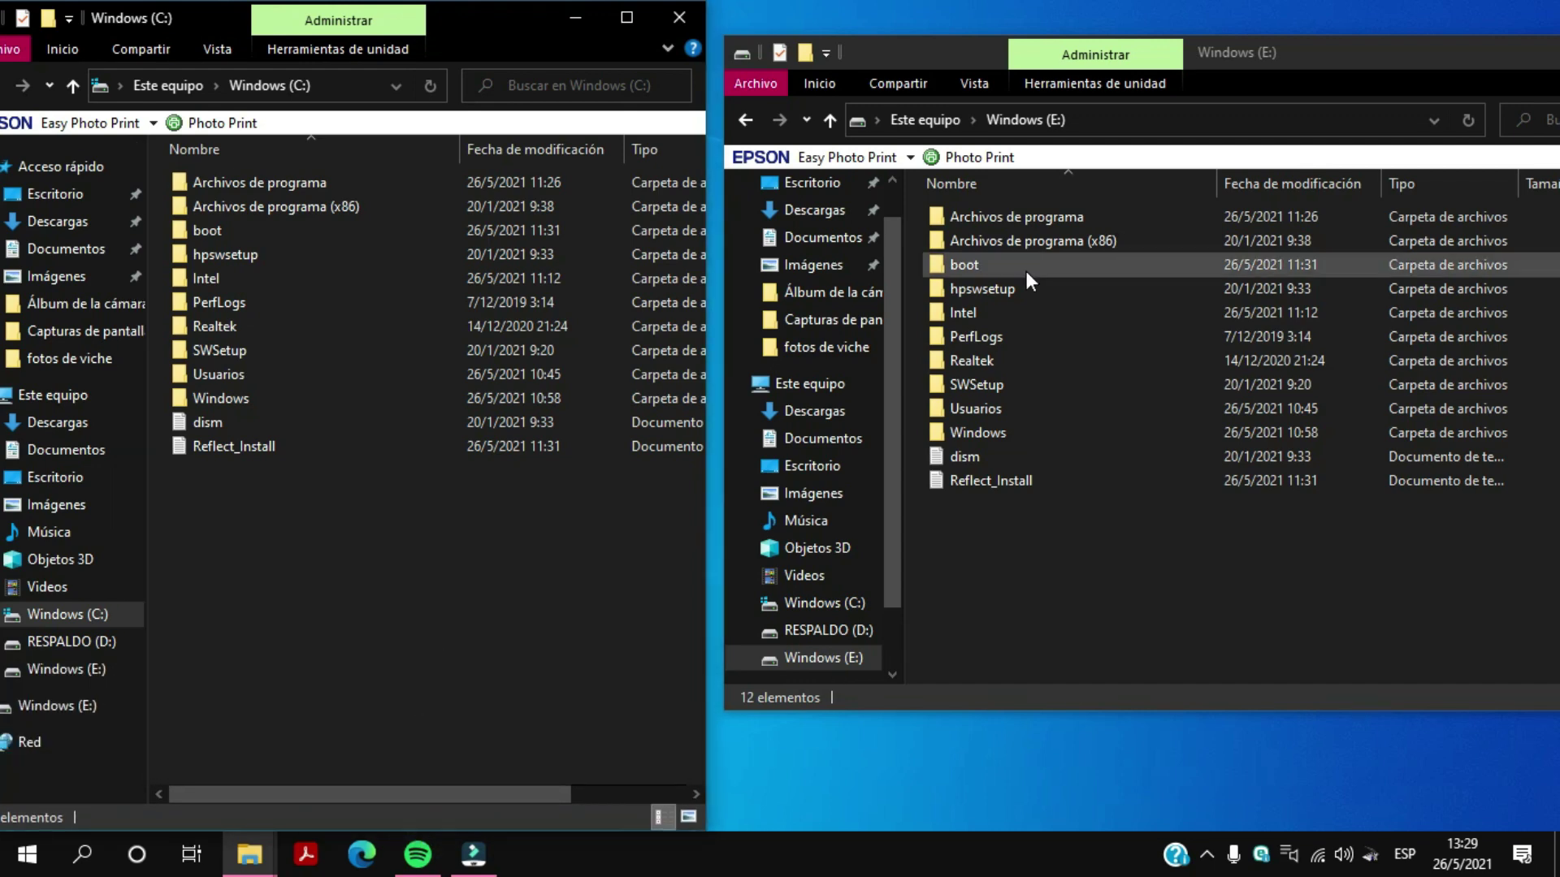
pyautogui.moveTo(1304, 61); pyautogui.dragTo(1289, 8)
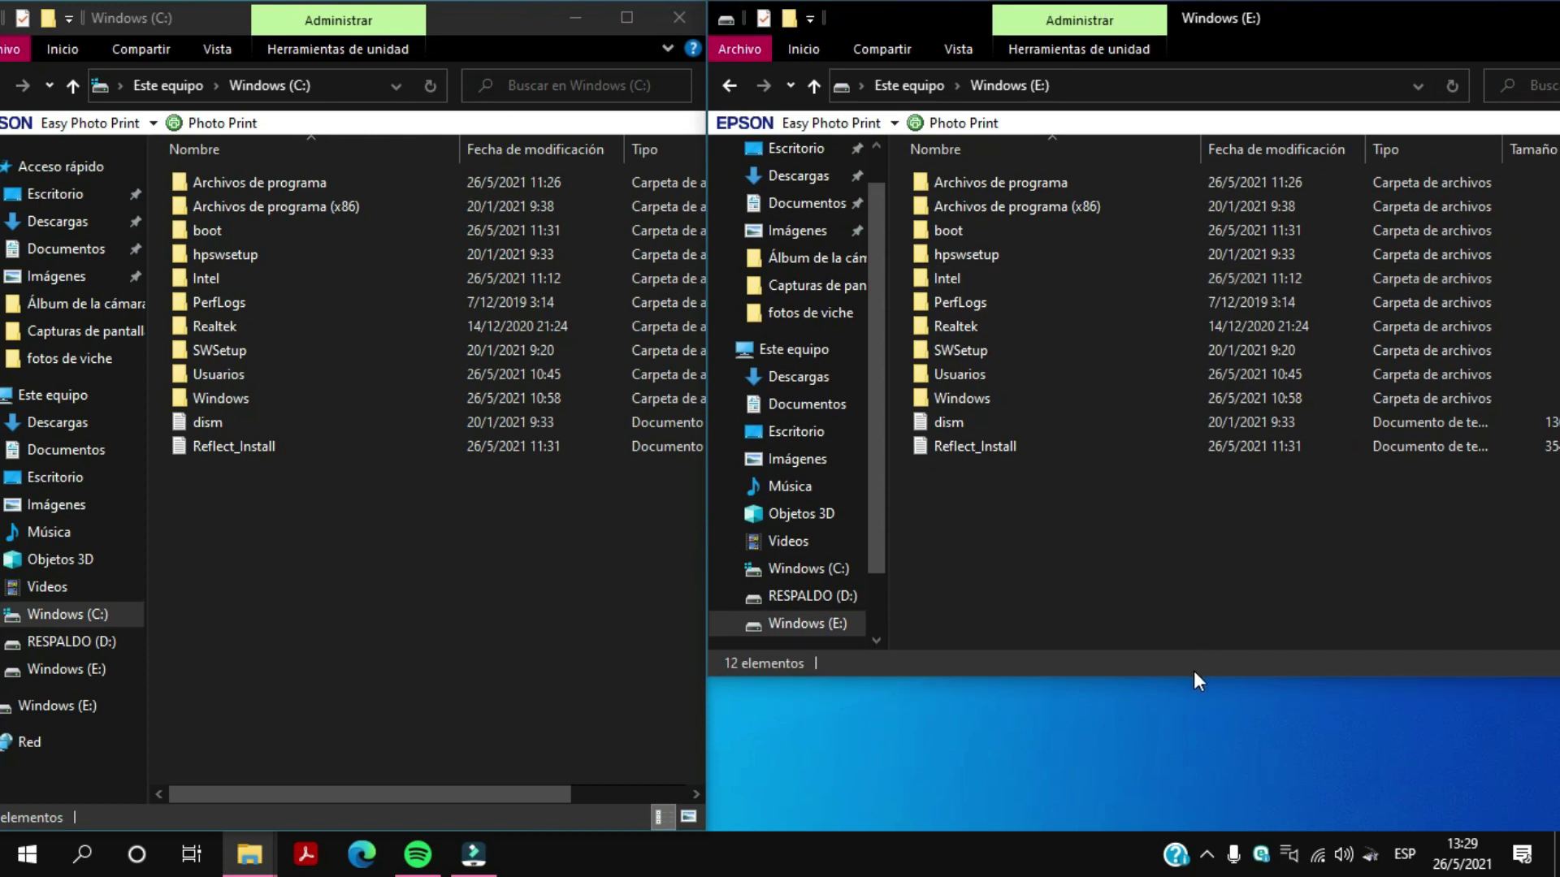
pyautogui.moveTo(1194, 678); pyautogui.dragTo(1206, 832)
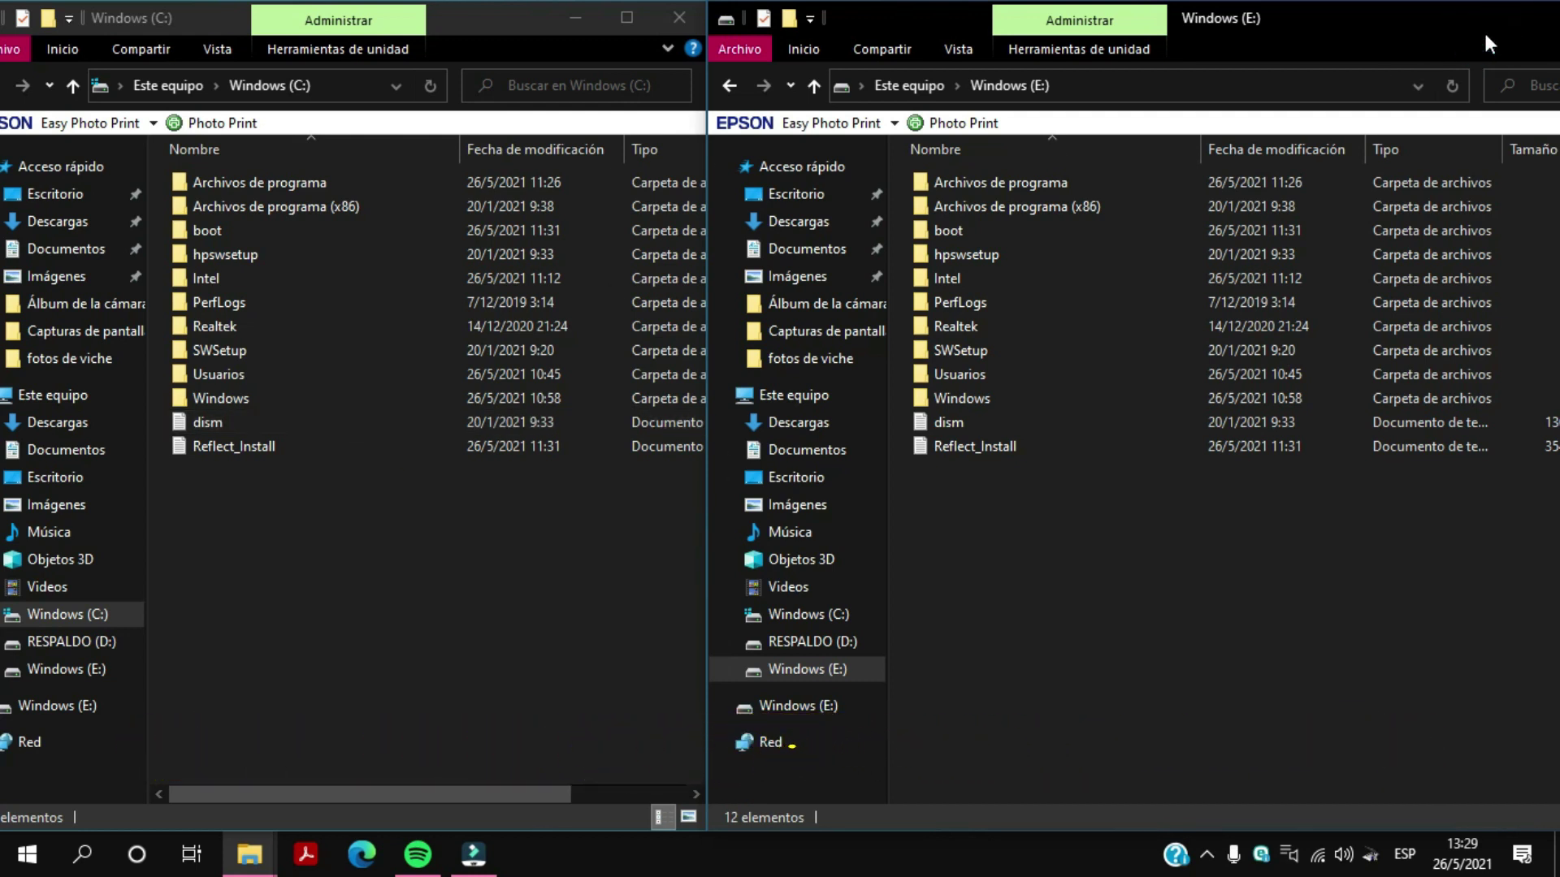
# Step: Close the Windows (C:) and Windows (E:) folder windows to return to the desktop
pyautogui.click(679, 17)
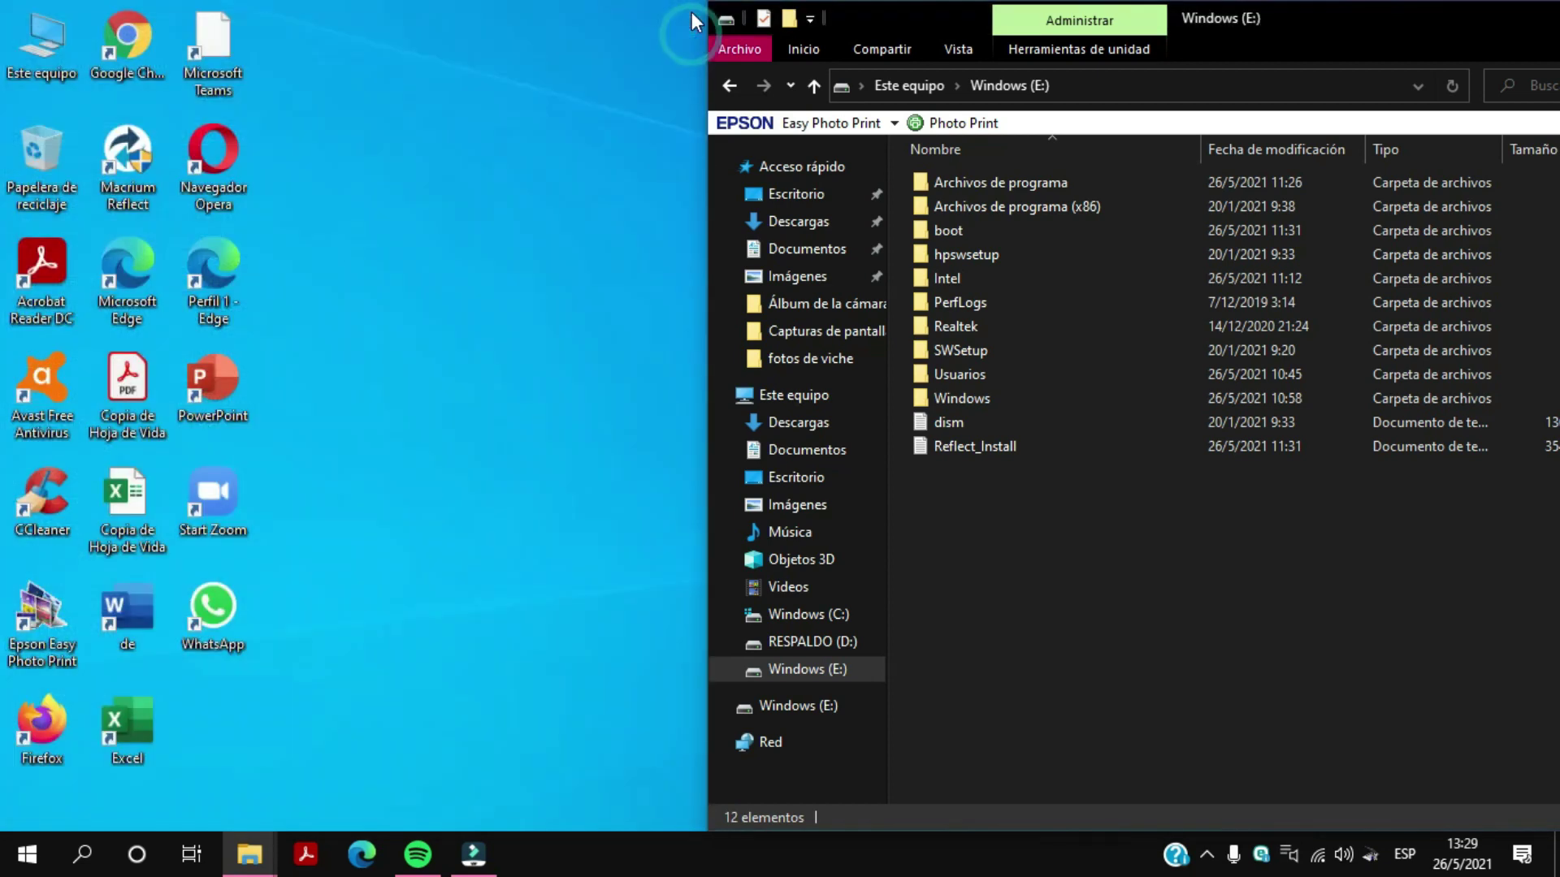
pyautogui.moveTo(1399, 36); pyautogui.dragTo(1208, 88)
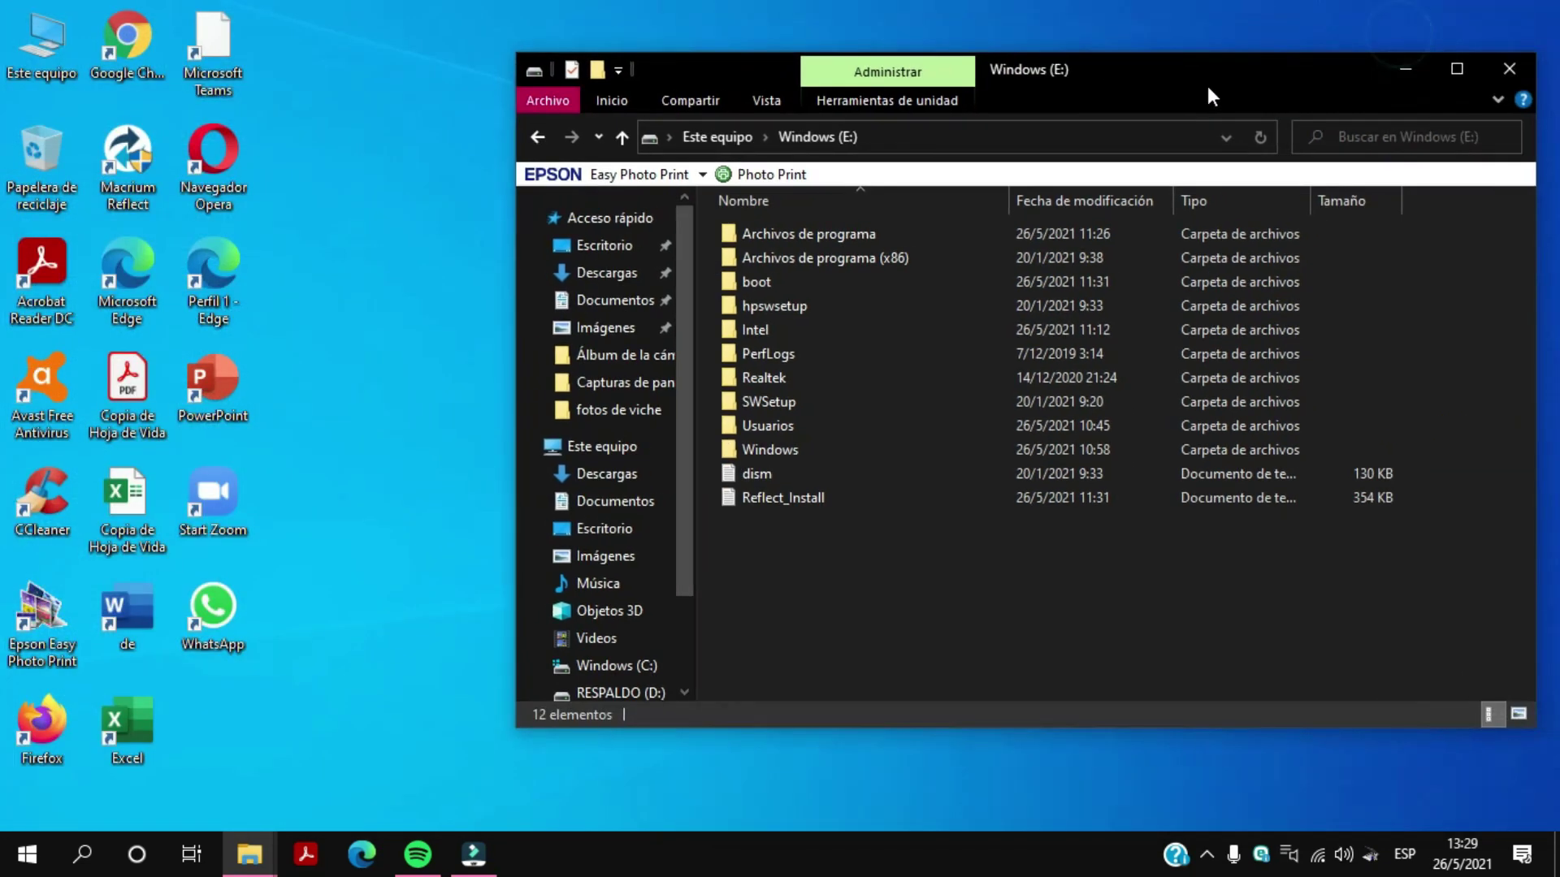
pyautogui.click(1523, 75)
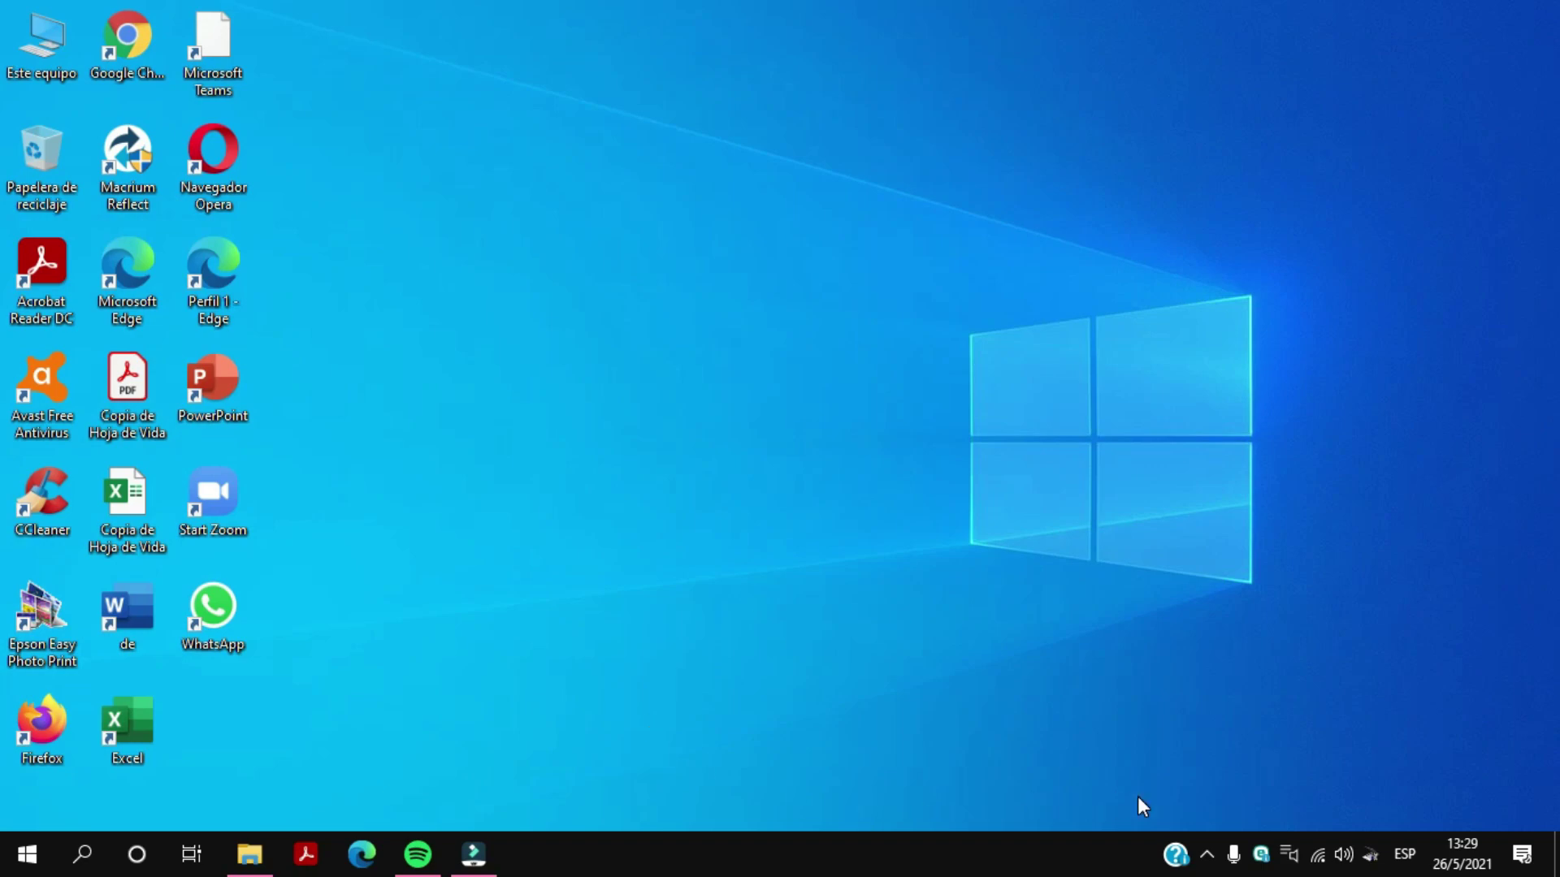